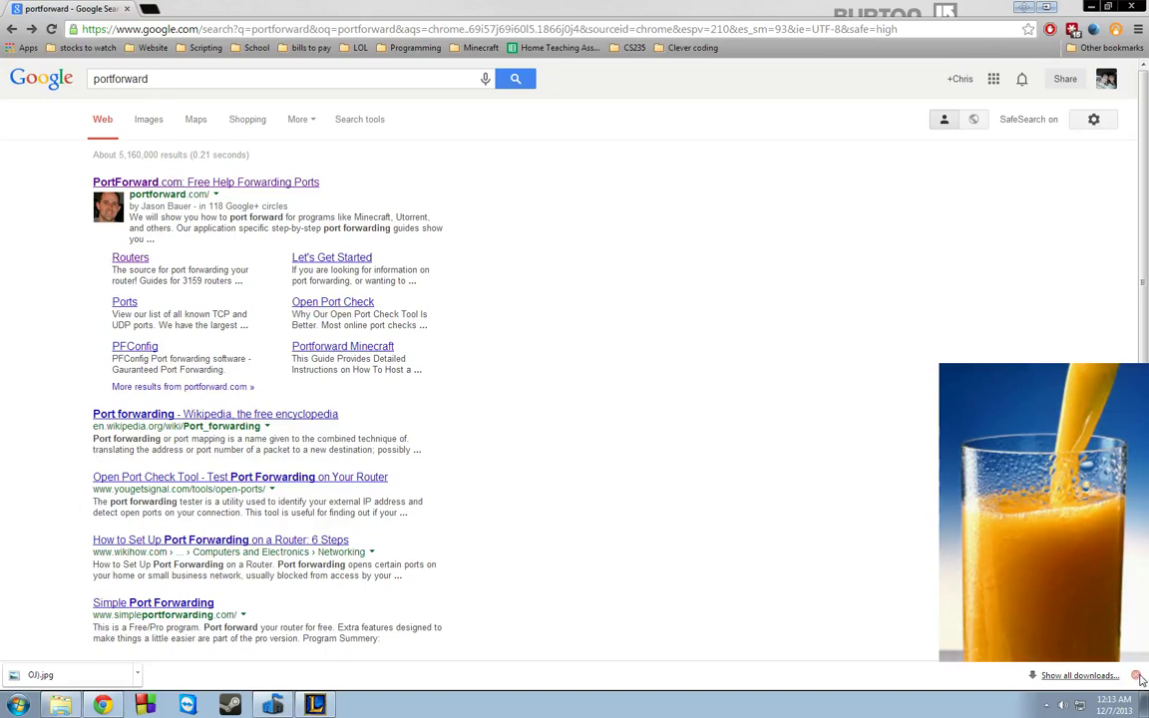
# - Dismiss the downloads bar and open the PortForward.com result from the 'portforward' search
pyautogui.click(1137, 676)
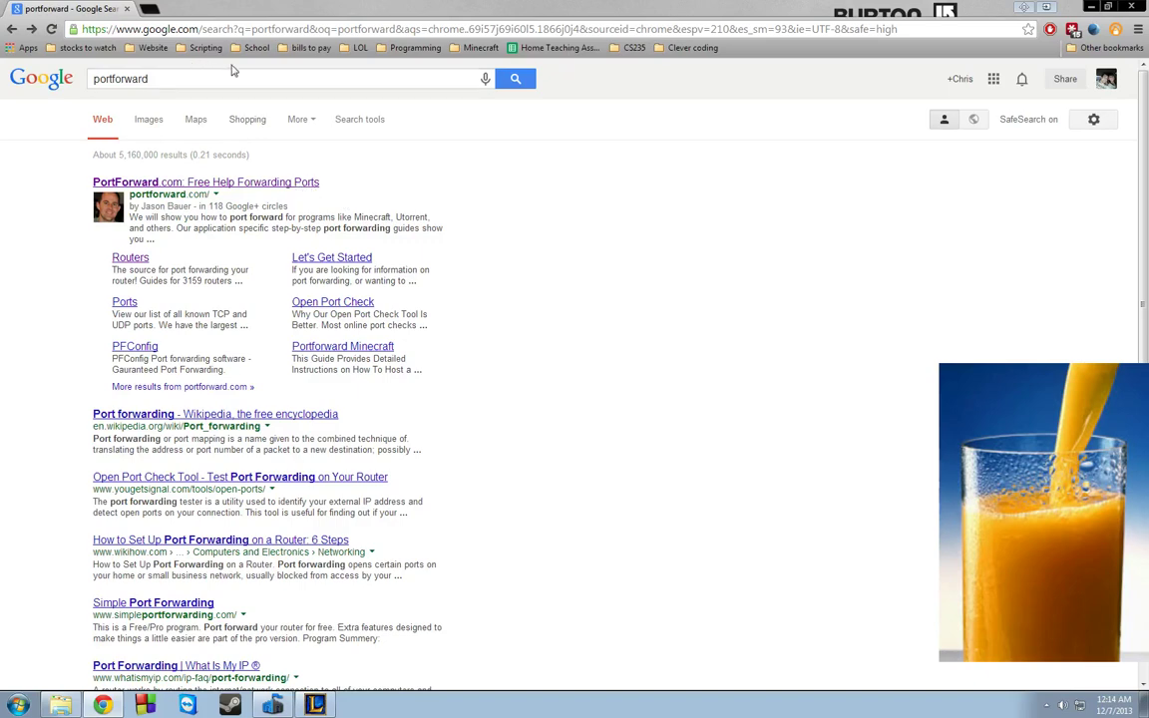
pyautogui.click(178, 183)
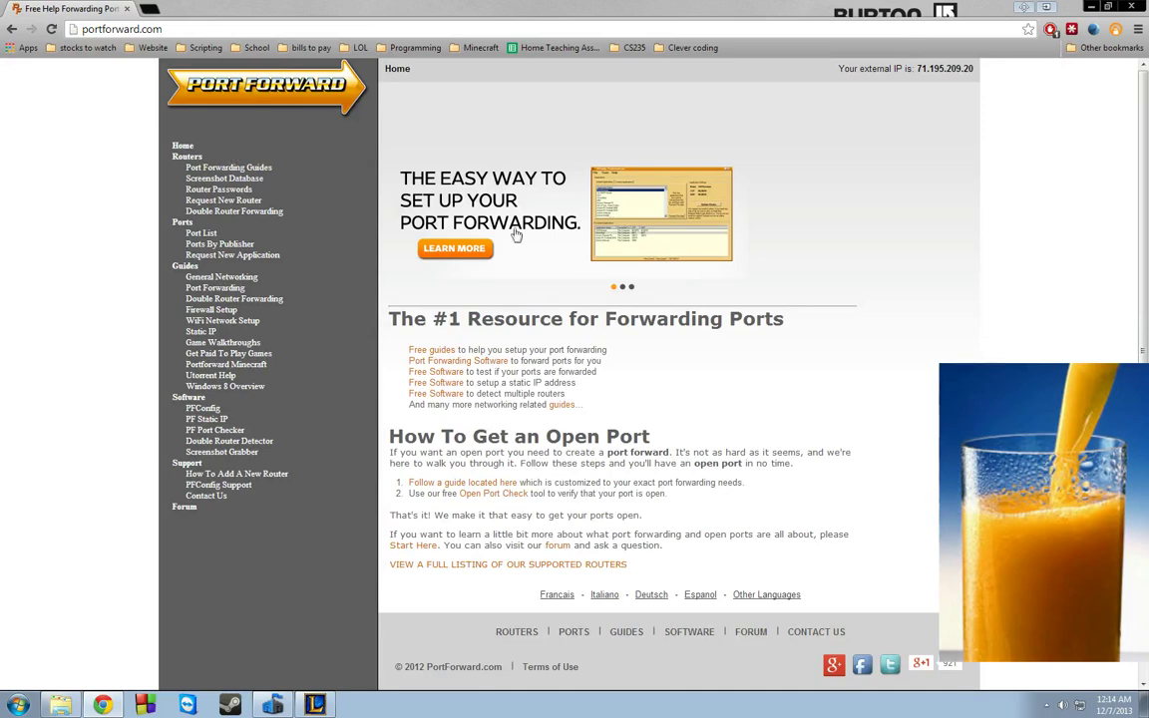
# - Open Free guides, find 'netgear' on the page, and open the Netgear router guides
pyautogui.click(441, 353)
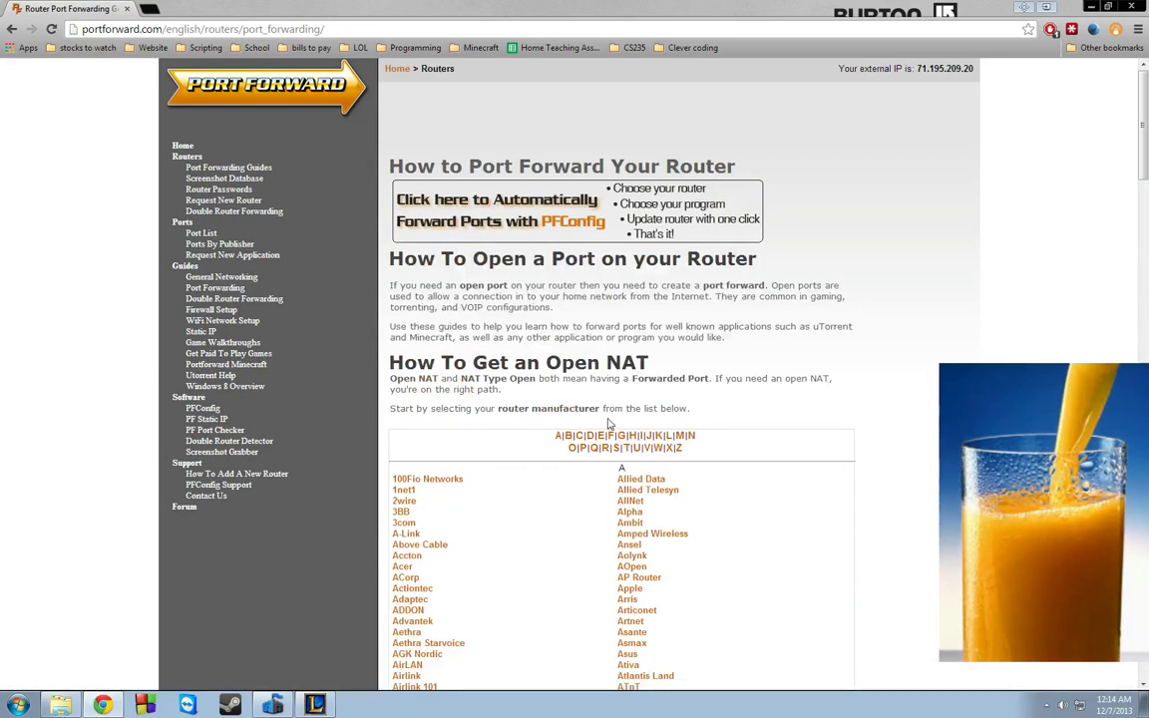
pyautogui.scroll(-5, 695, 478)
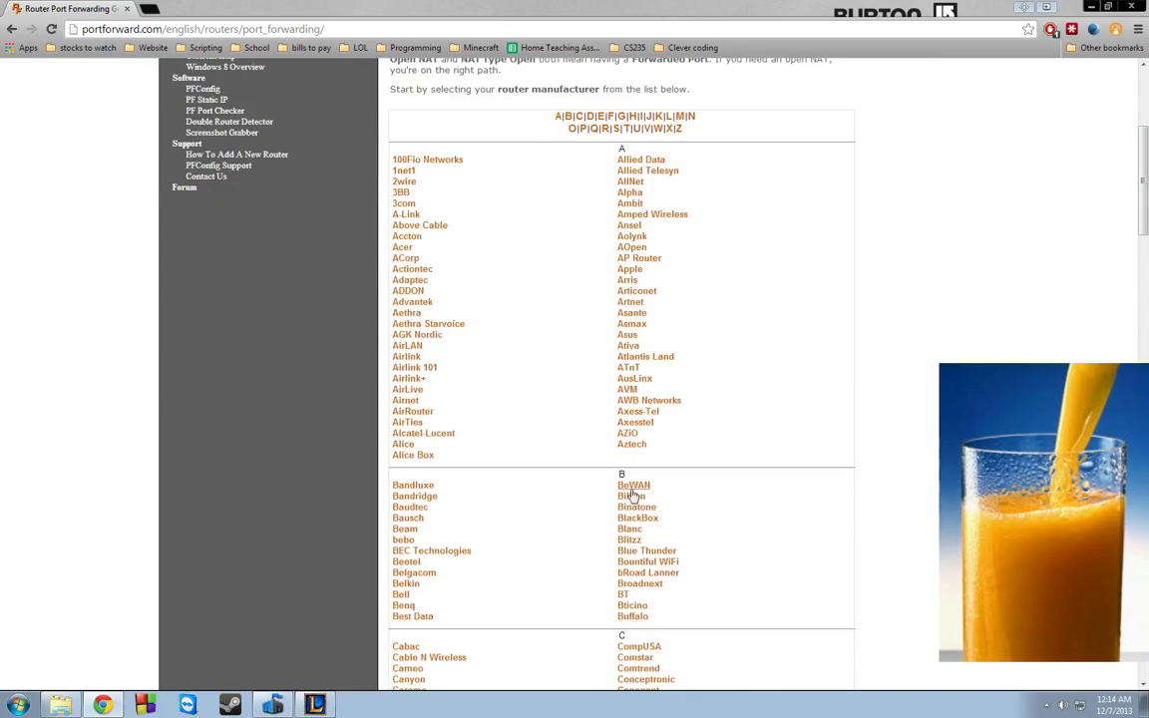
pyautogui.scroll(-4, 696, 479)
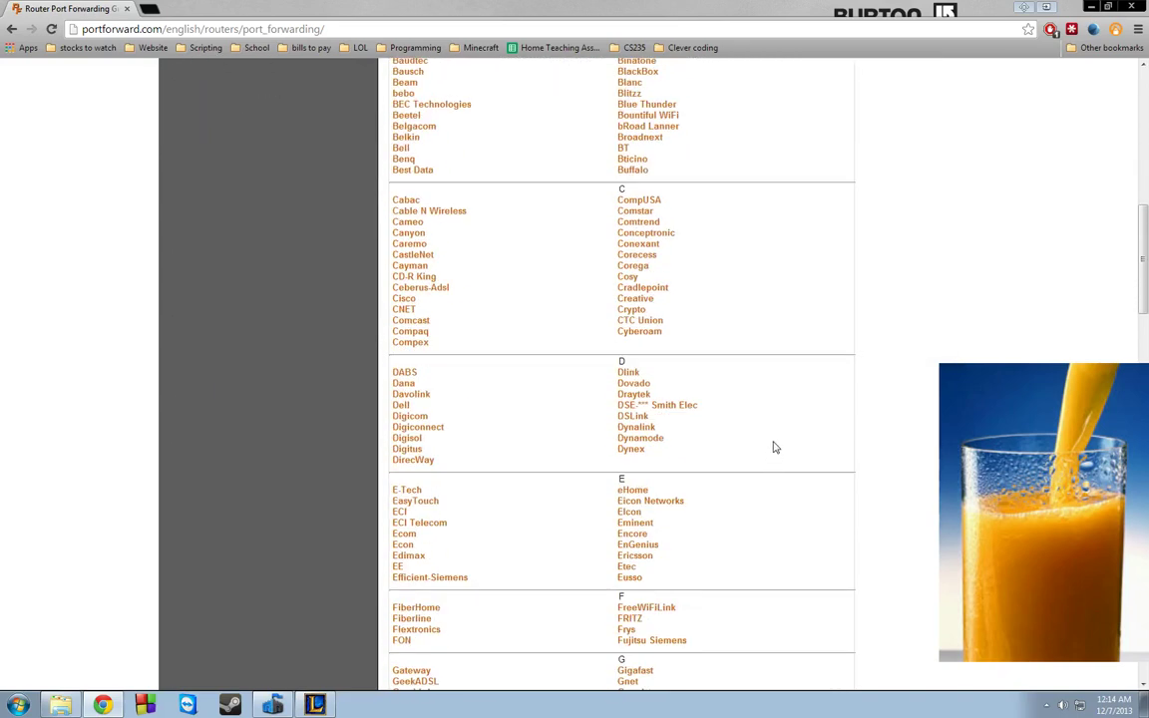
pyautogui.hotkey('ctrl', 'f')
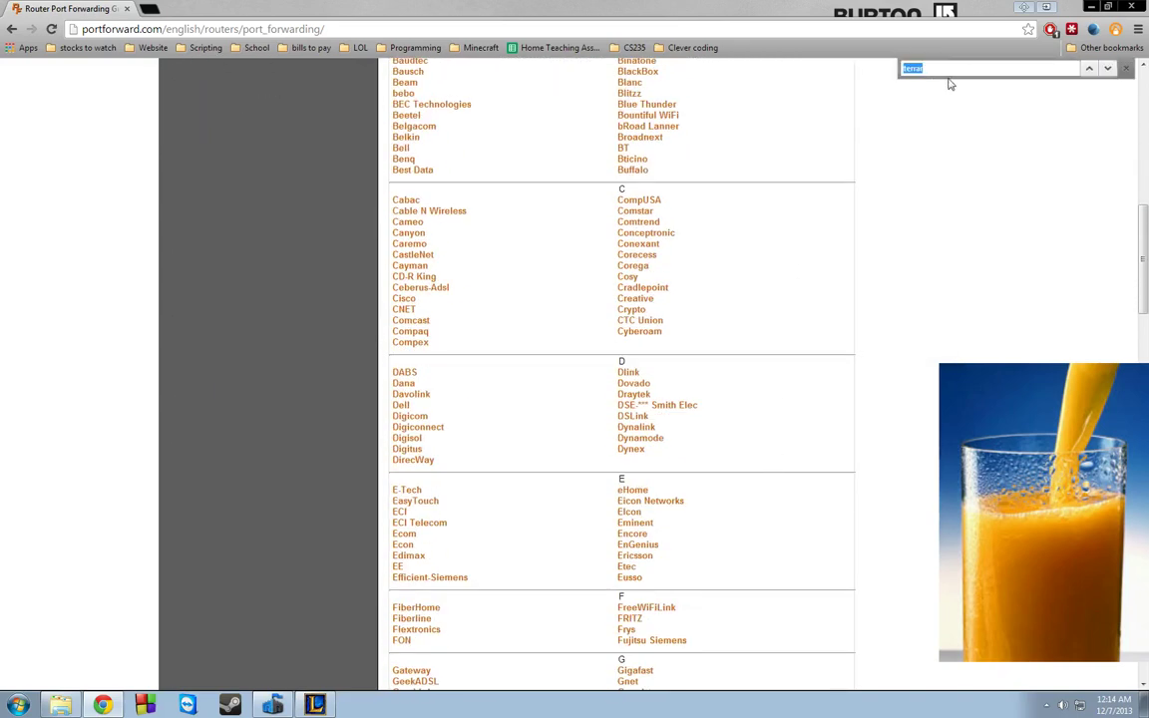
pyautogui.write('netgear')
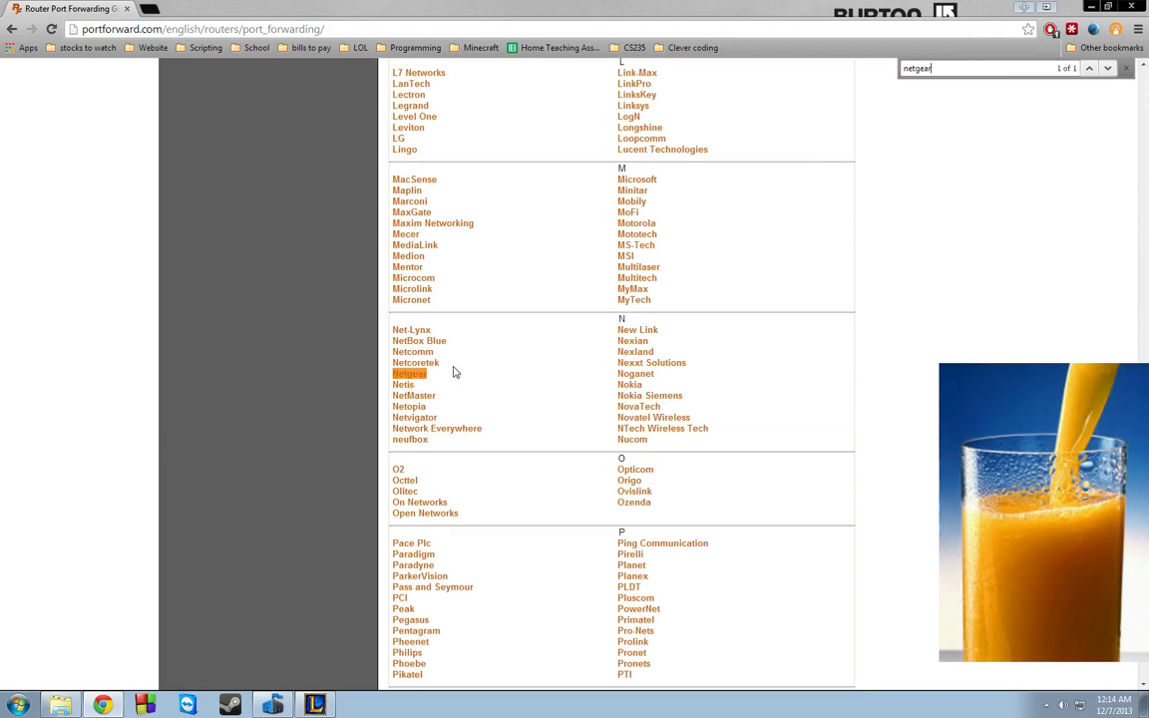
pyautogui.scroll(-1, 533, 505)
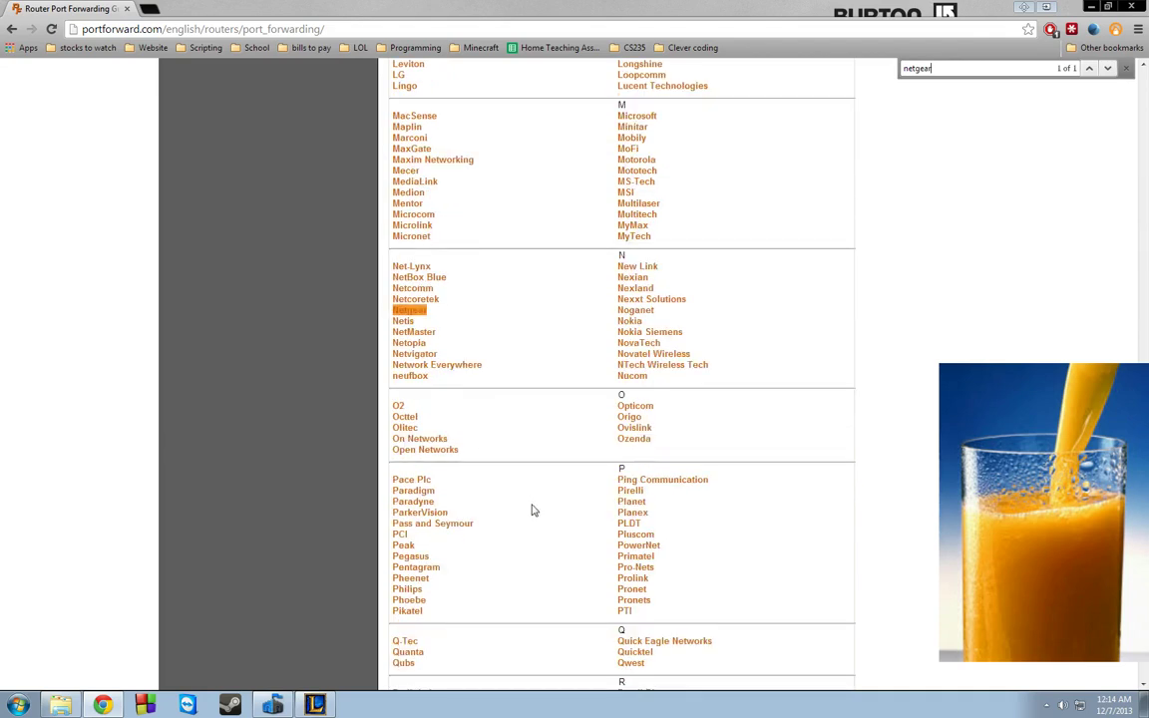
pyautogui.scroll(1, 534, 507)
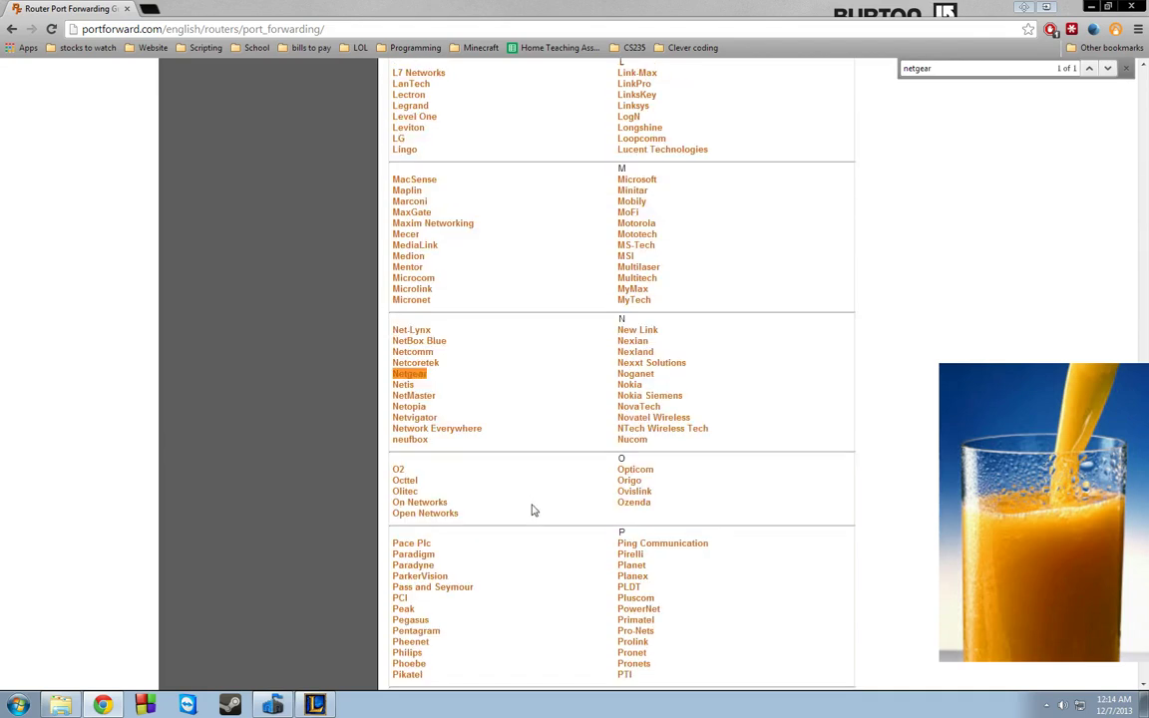
pyautogui.click(415, 376)
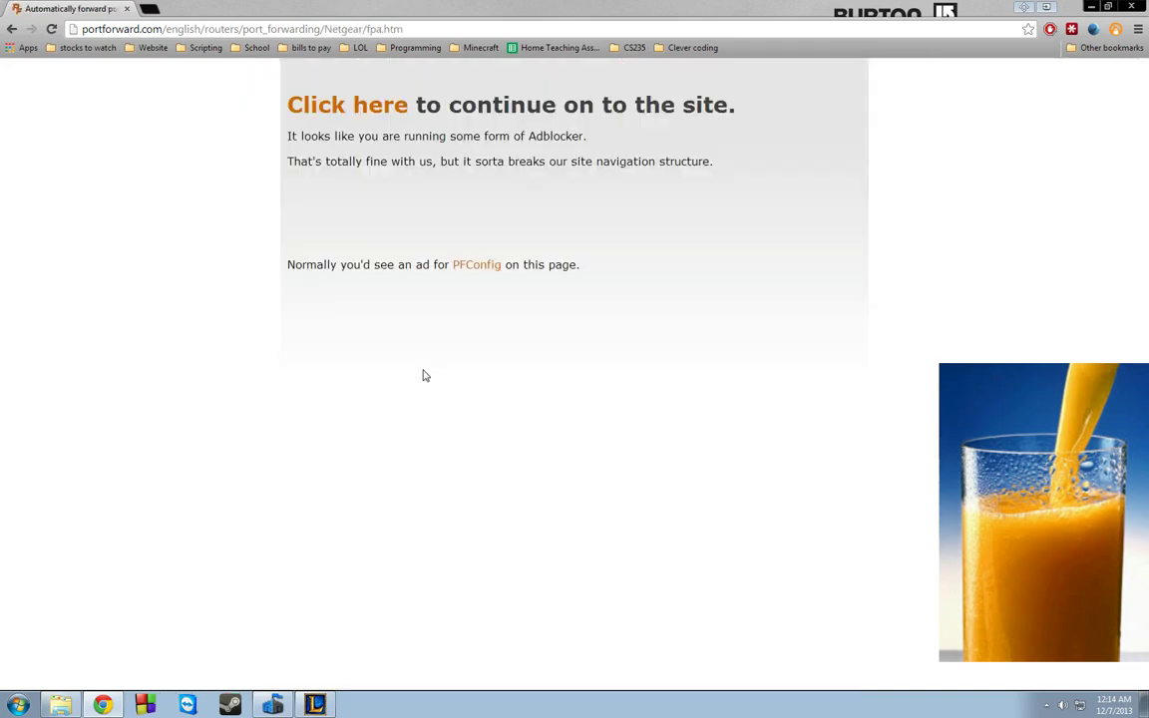
# - Continue past the adblocker notice to the Netgear router list
pyautogui.click(384, 112)
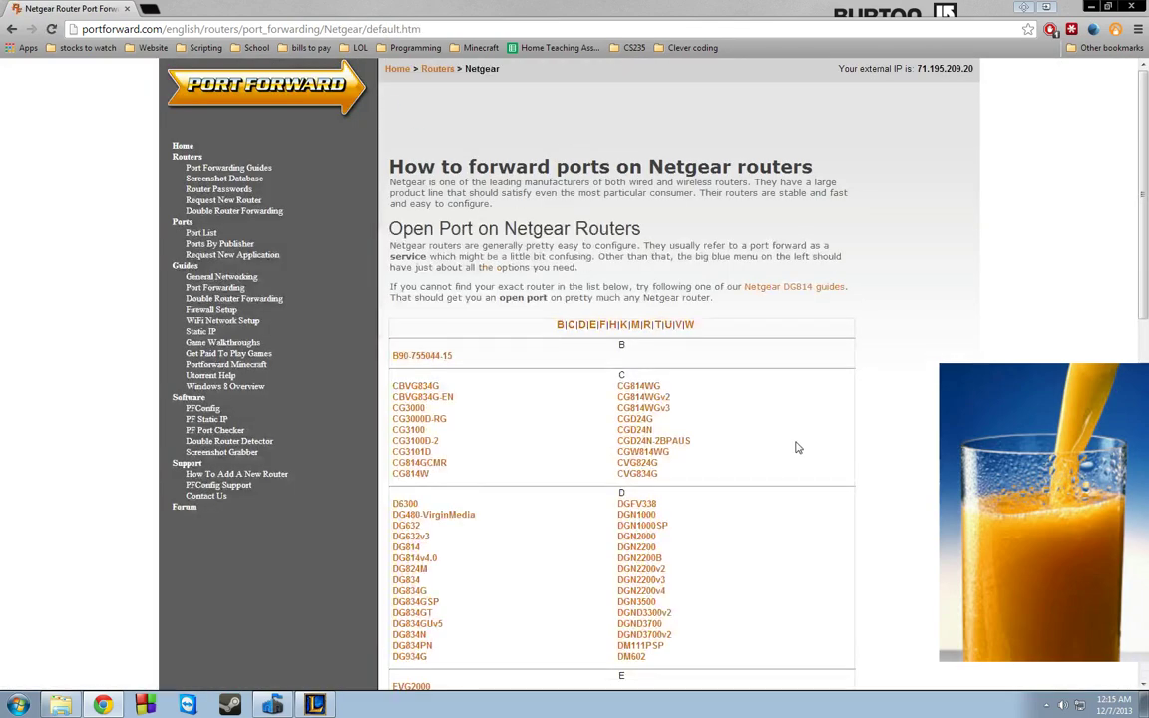
pyautogui.scroll(-2, 672, 456)
pyautogui.scroll(-5, 671, 456)
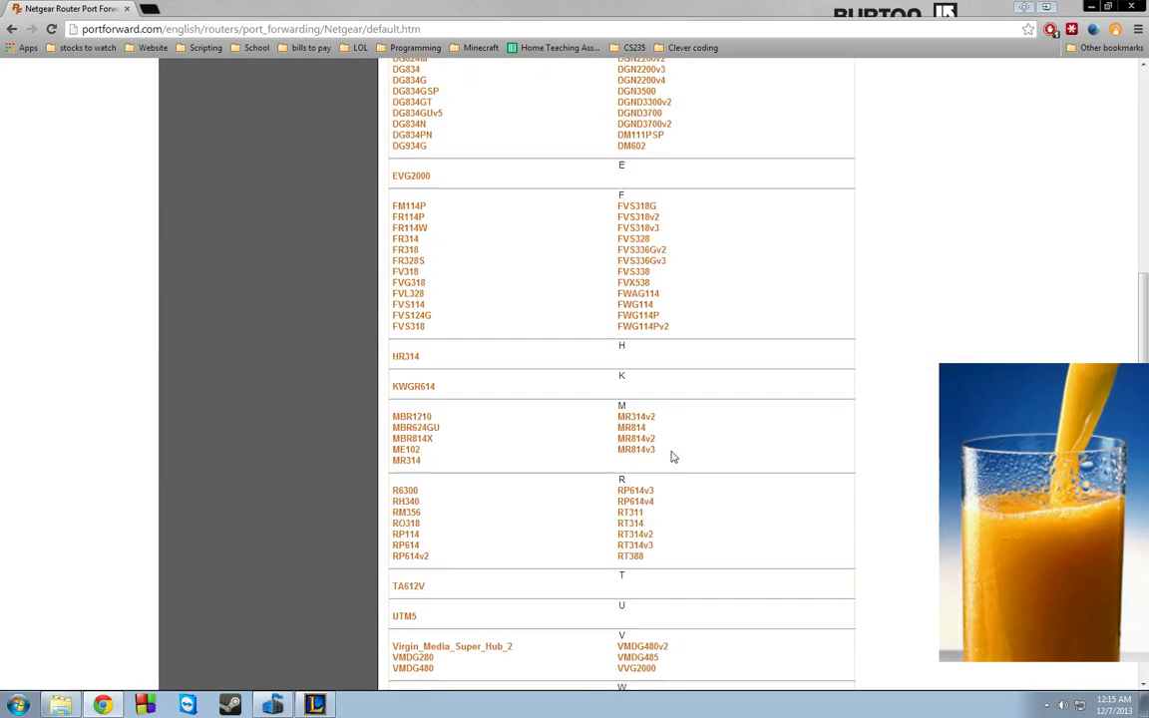
# - Search the router list for 'wnd' and open the WNDR4000 guide
pyautogui.hotkey('ctrl', 'f')
pyautogui.write('w')
pyautogui.scroll(-1, 672, 455)
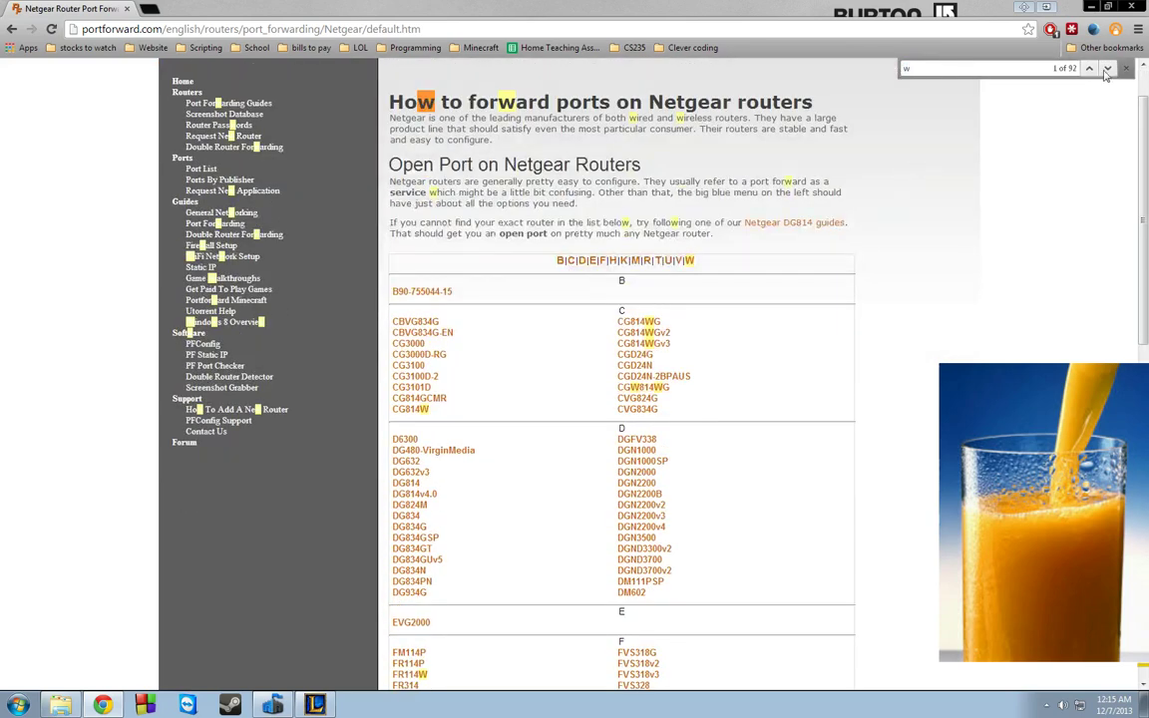
pyautogui.write('d')
pyautogui.press('BackSpace')
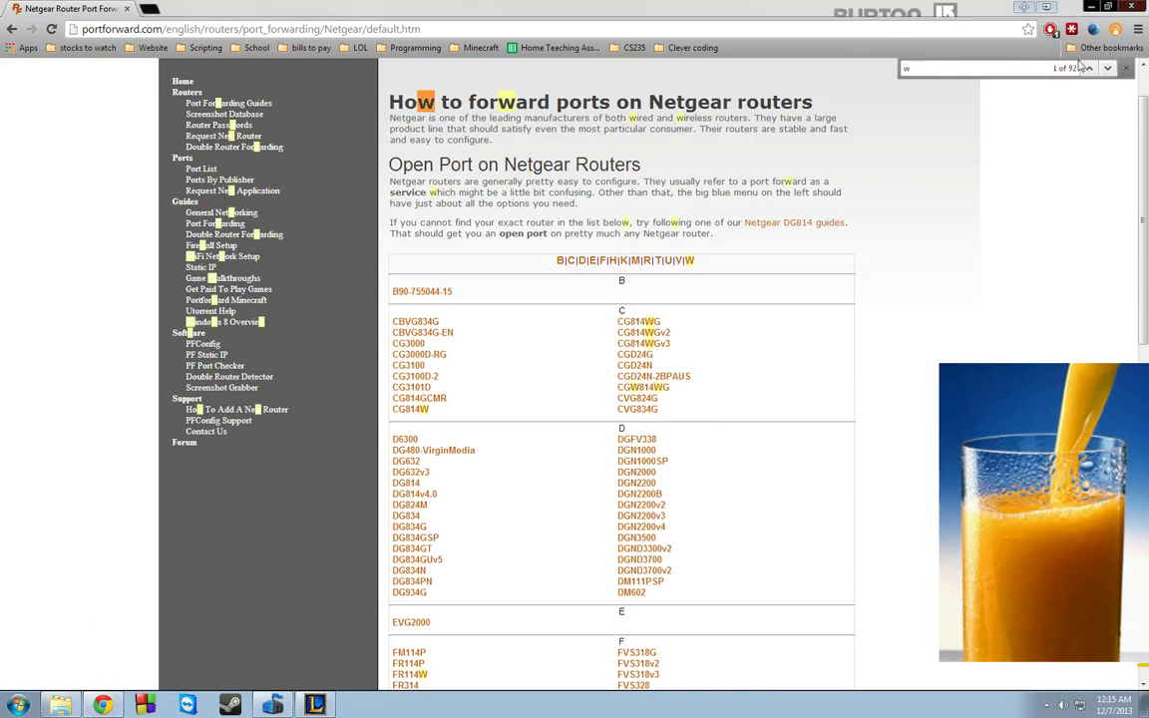
pyautogui.write('nd')
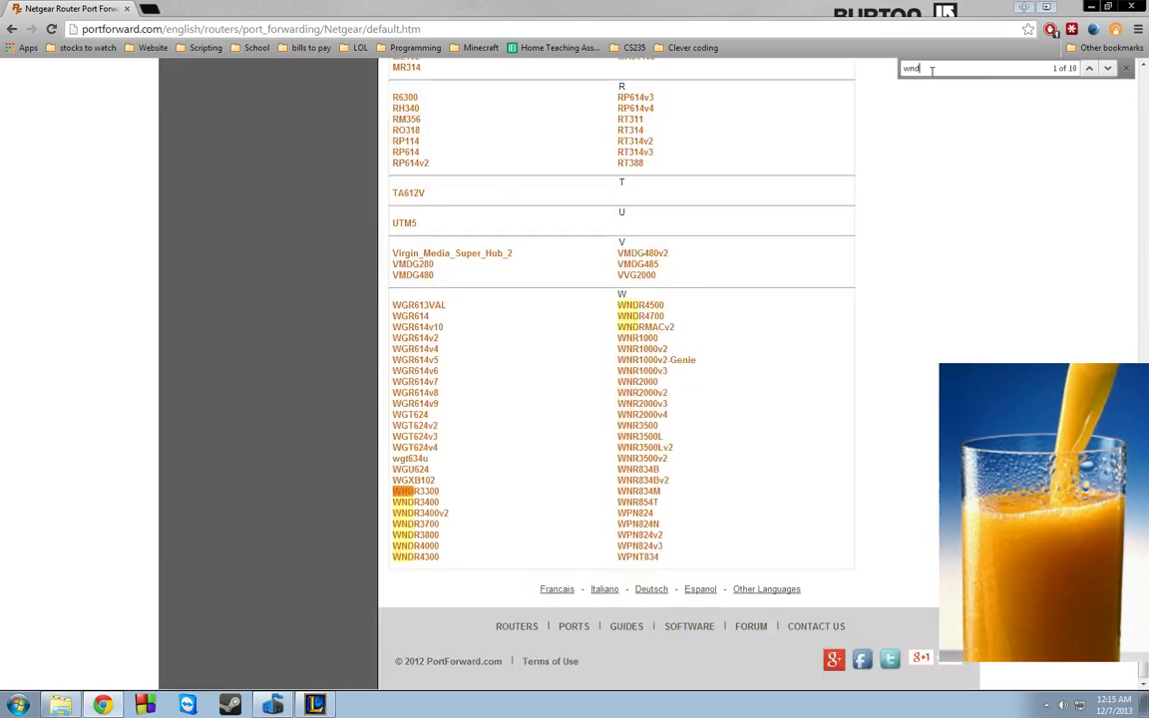
pyautogui.click(424, 549)
# - Find 'terra' in the WNDR4000 program list and open the Terraria guide
pyautogui.scroll(-1, 560, 471)
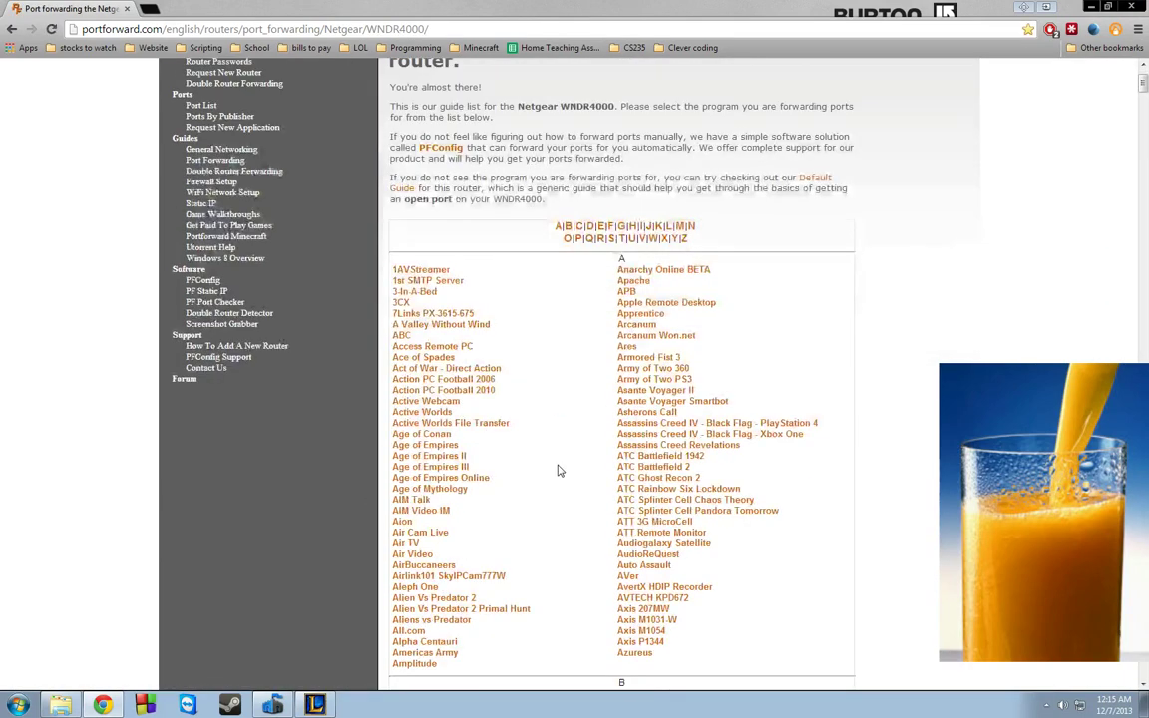
pyautogui.scroll(-7, 560, 471)
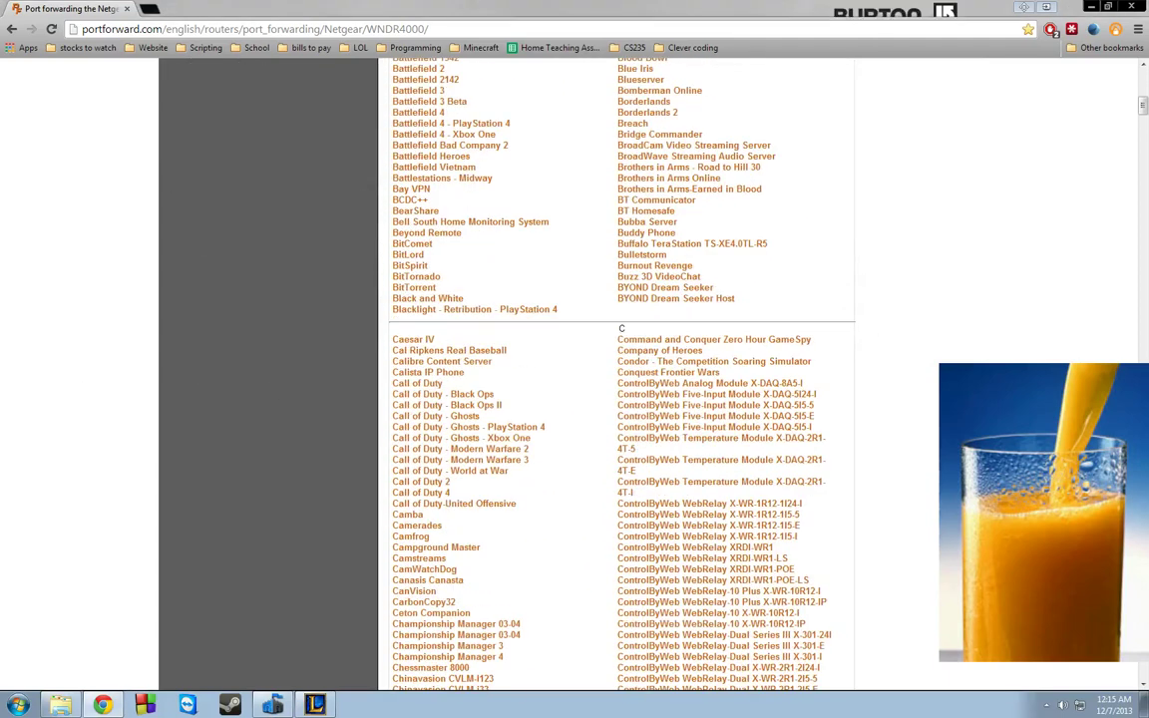
pyautogui.scroll(-3, 619, 399)
pyautogui.scroll(-10, 618, 399)
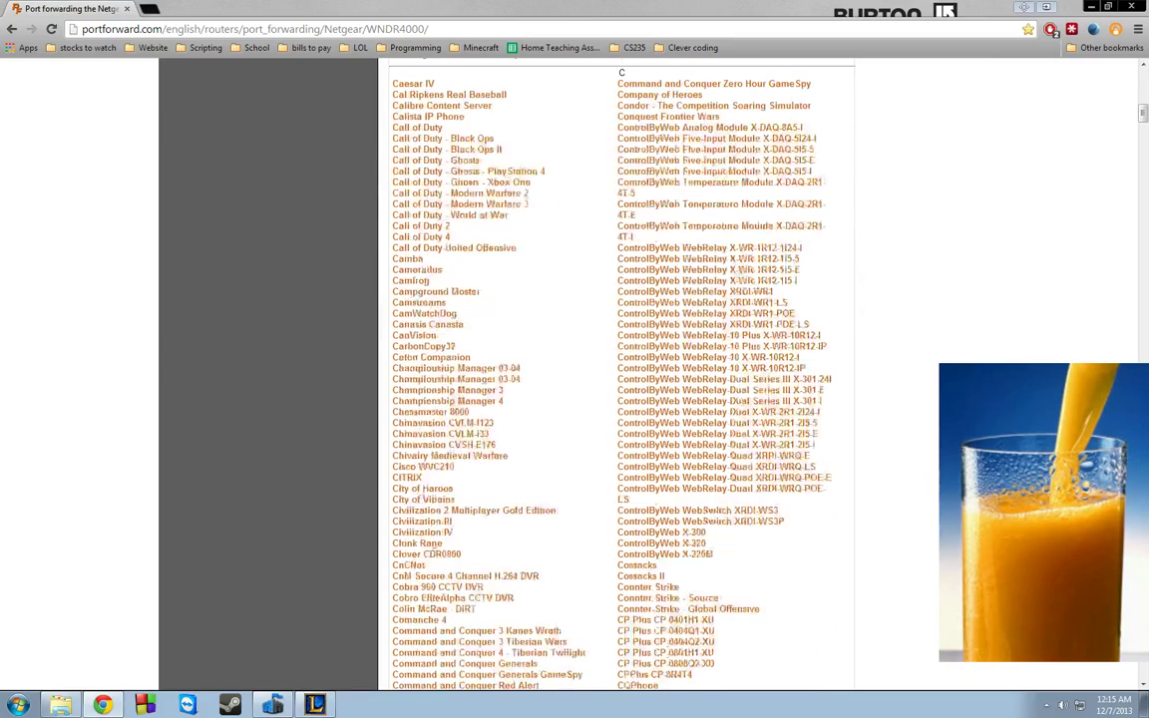
pyautogui.scroll(-15, 618, 399)
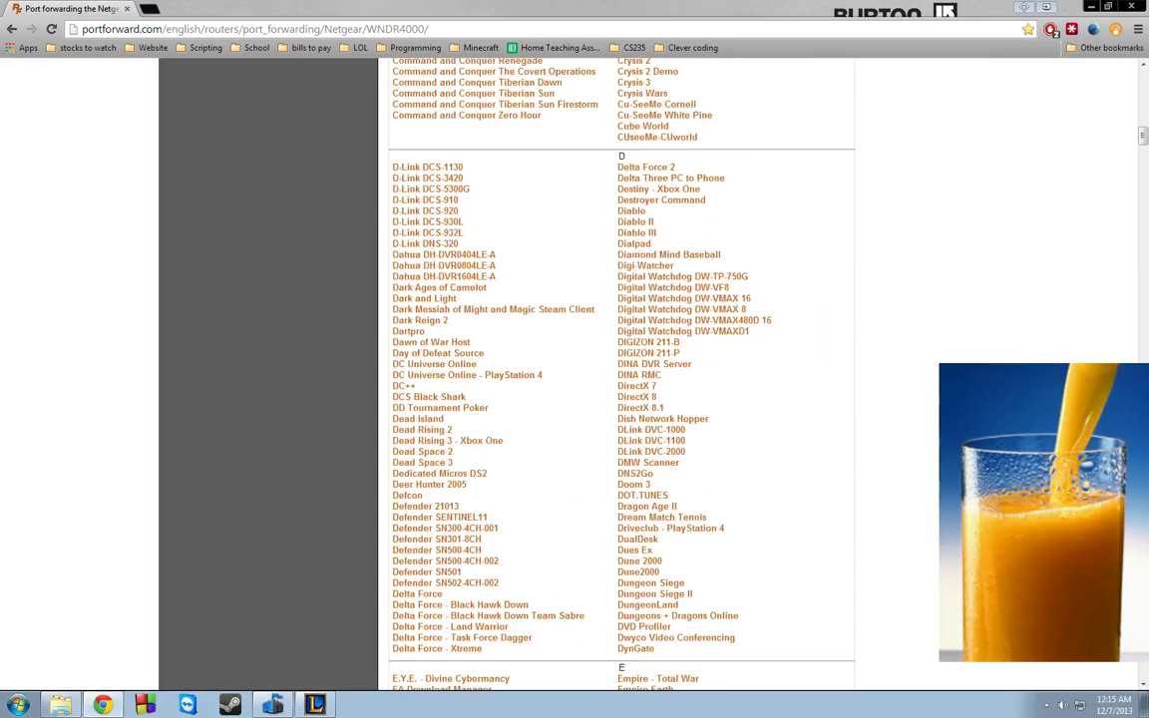
pyautogui.scroll(-1, 619, 399)
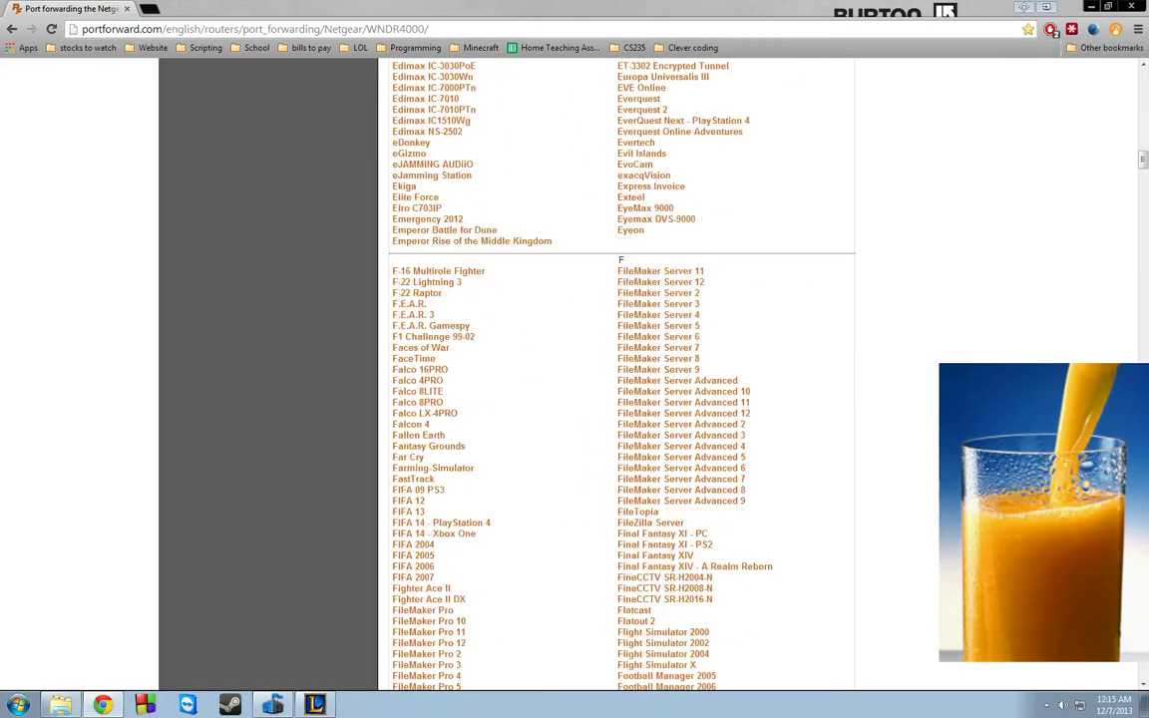
pyautogui.hotkey('ctrl', 'f')
pyautogui.write('terra')
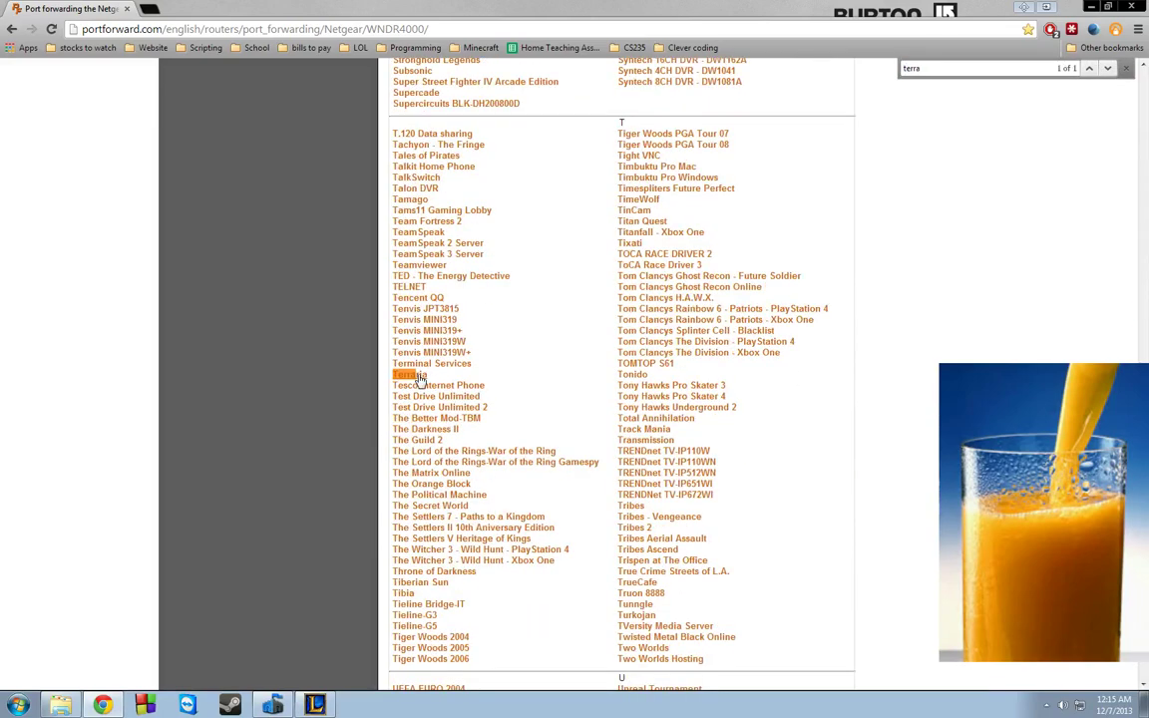
pyautogui.click(414, 377)
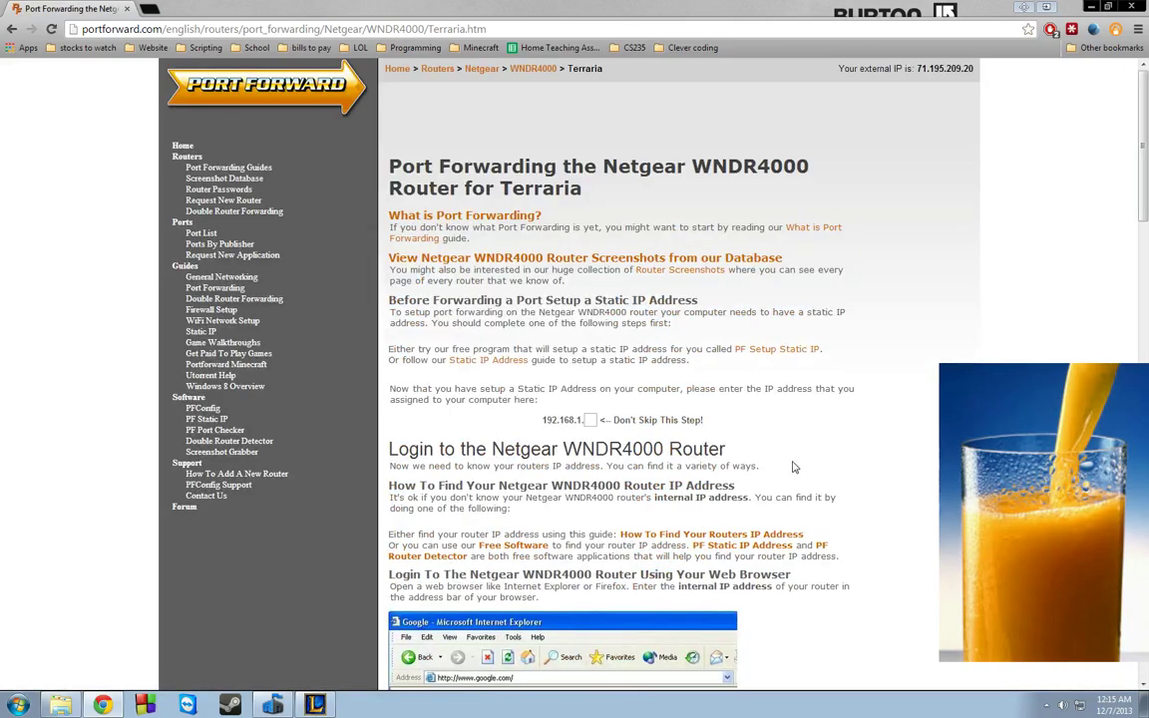
# - Scroll to the Login to the Netgear WNDR4000 Router section and open a new tab
pyautogui.scroll(-3, 786, 462)
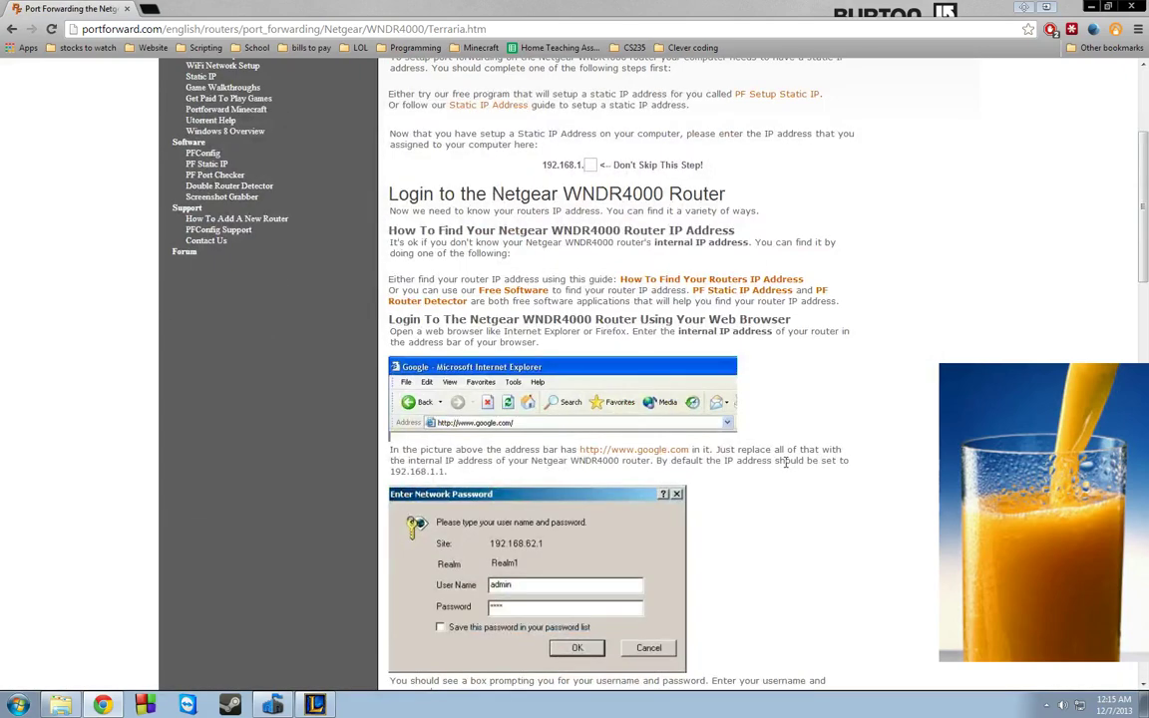
pyautogui.scroll(1, 643, 391)
pyautogui.scroll(-1, 618, 399)
pyautogui.click(149, 8)
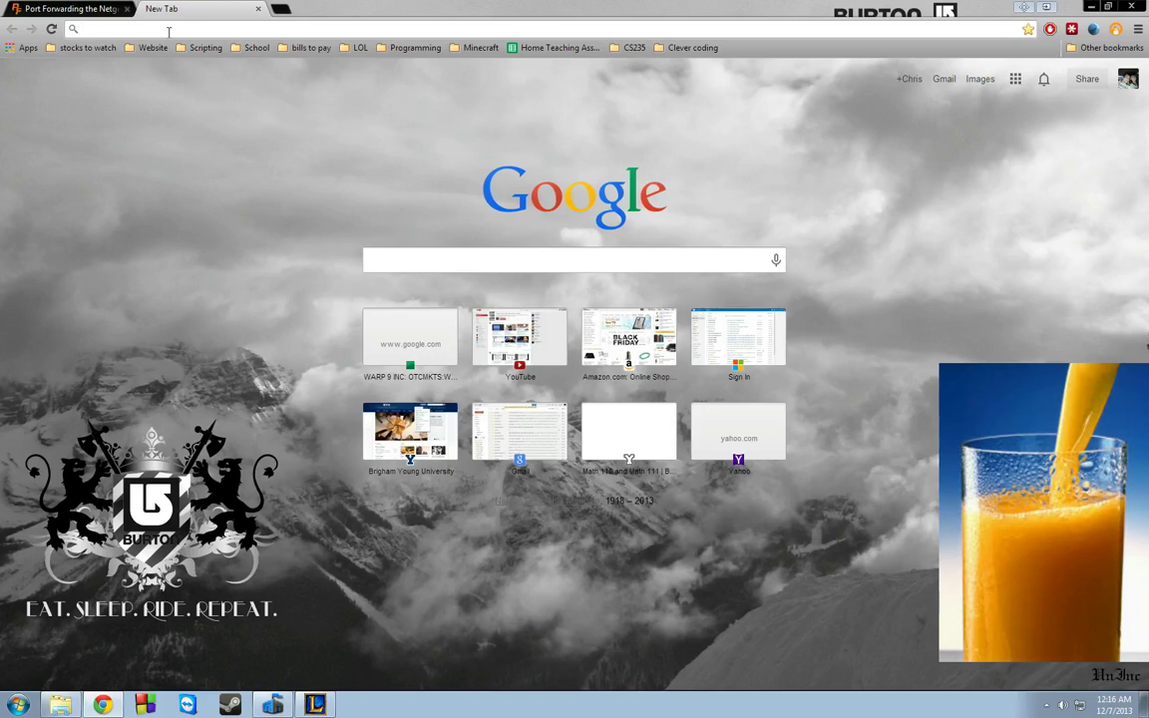
# - Load the router admin page at 192.168.1.1 in the new tab
pyautogui.write('192.168.1.1')
pyautogui.press('Return')
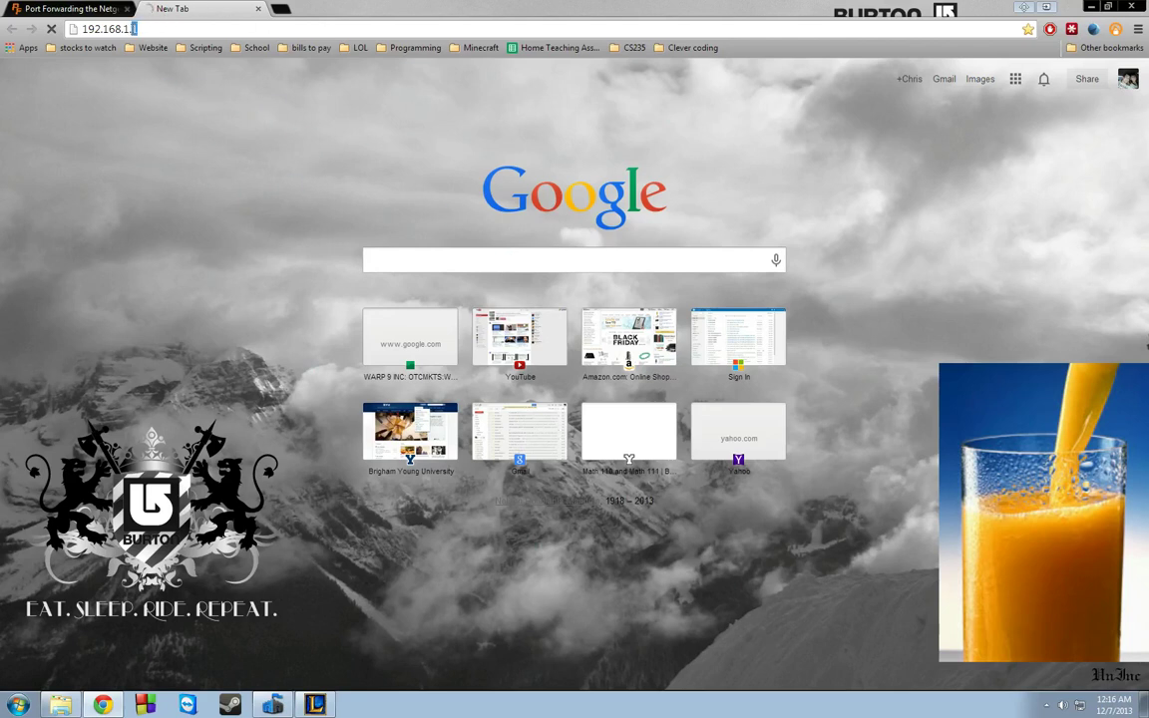
pyautogui.click(121, 28)
pyautogui.write('www.routerlogin.net/start.htm')
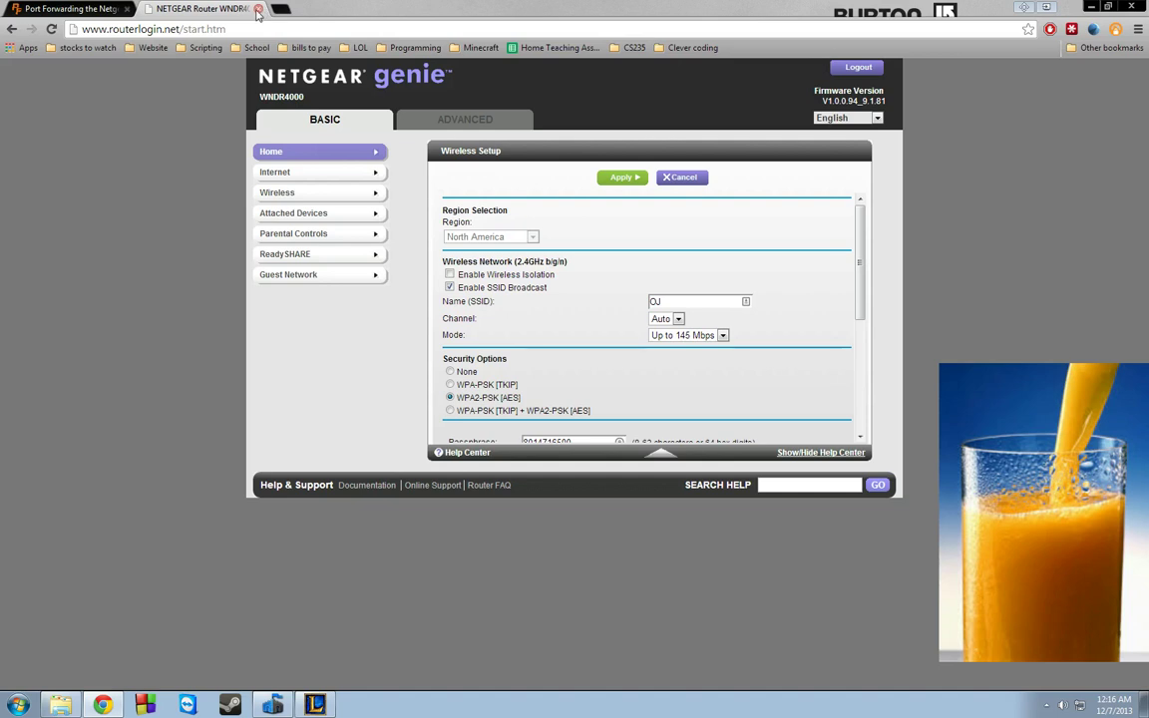
pyautogui.click(850, 69)
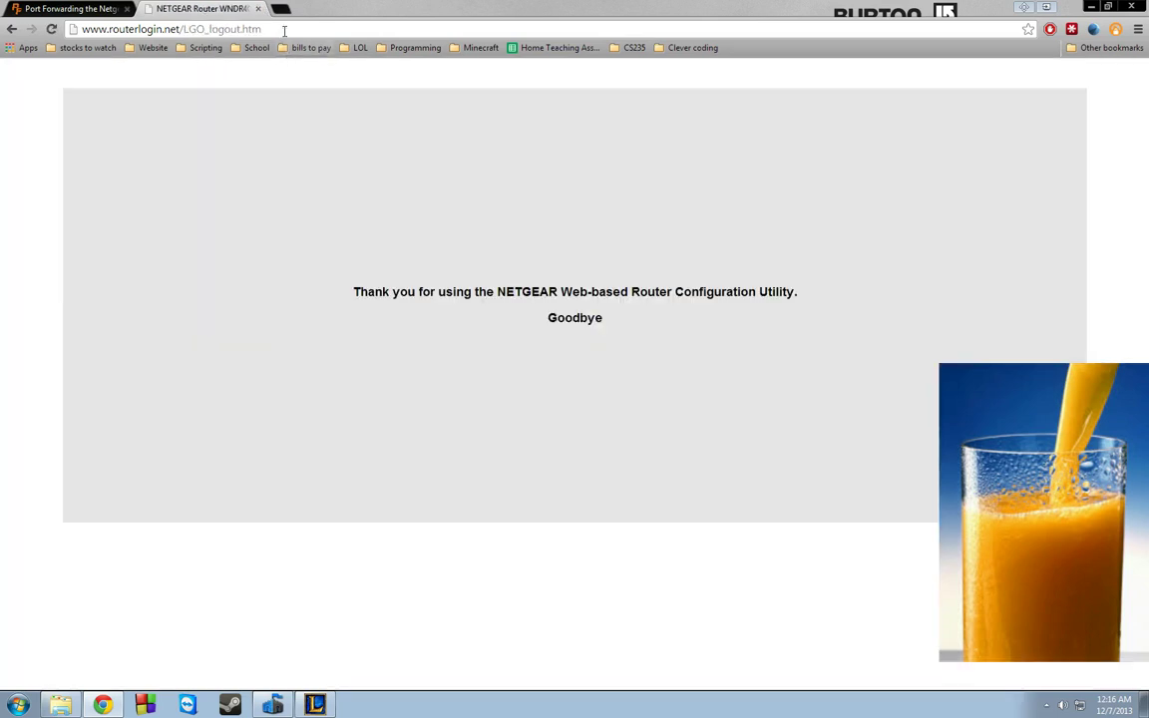
# - Close the router tab and load routerlogin.net in a fresh tab
pyautogui.click(258, 8)
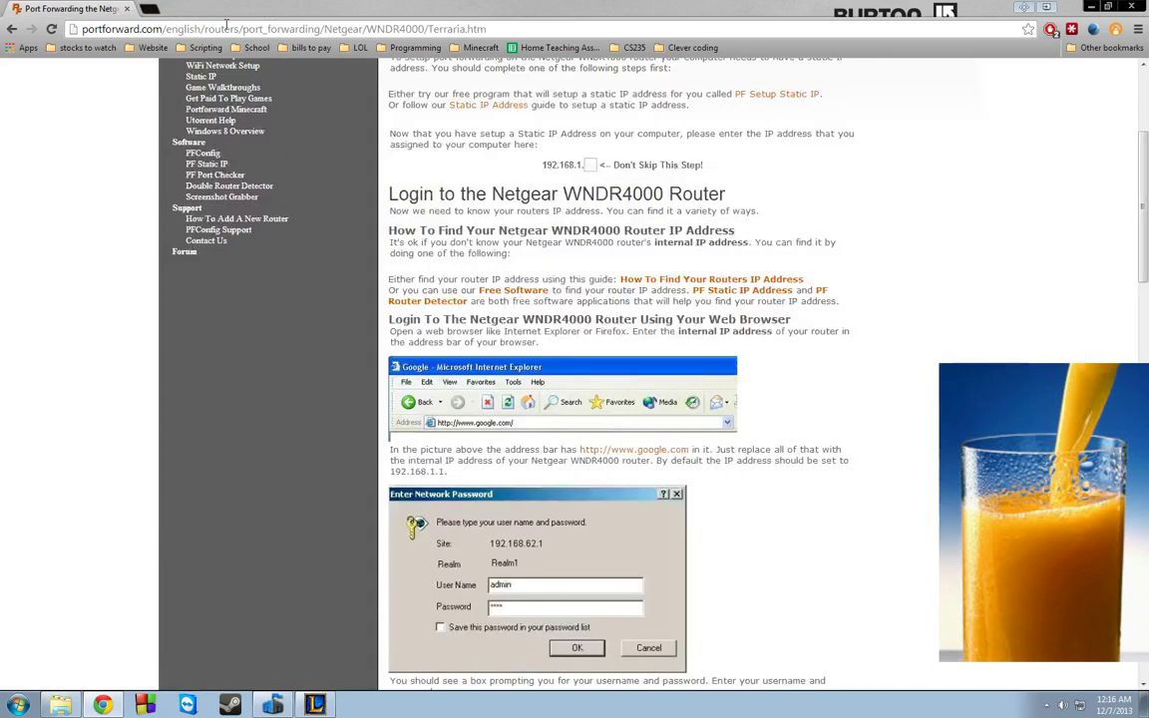
pyautogui.click(147, 10)
pyautogui.write('routerlogin.net')
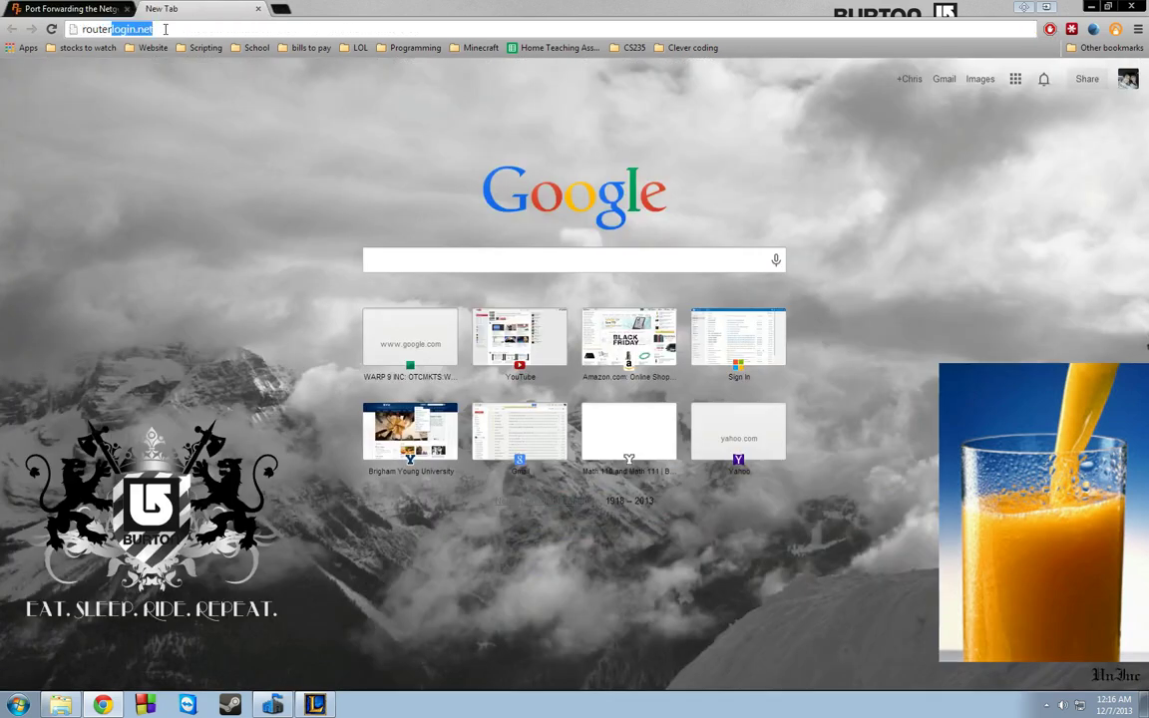
pyautogui.press('Return')
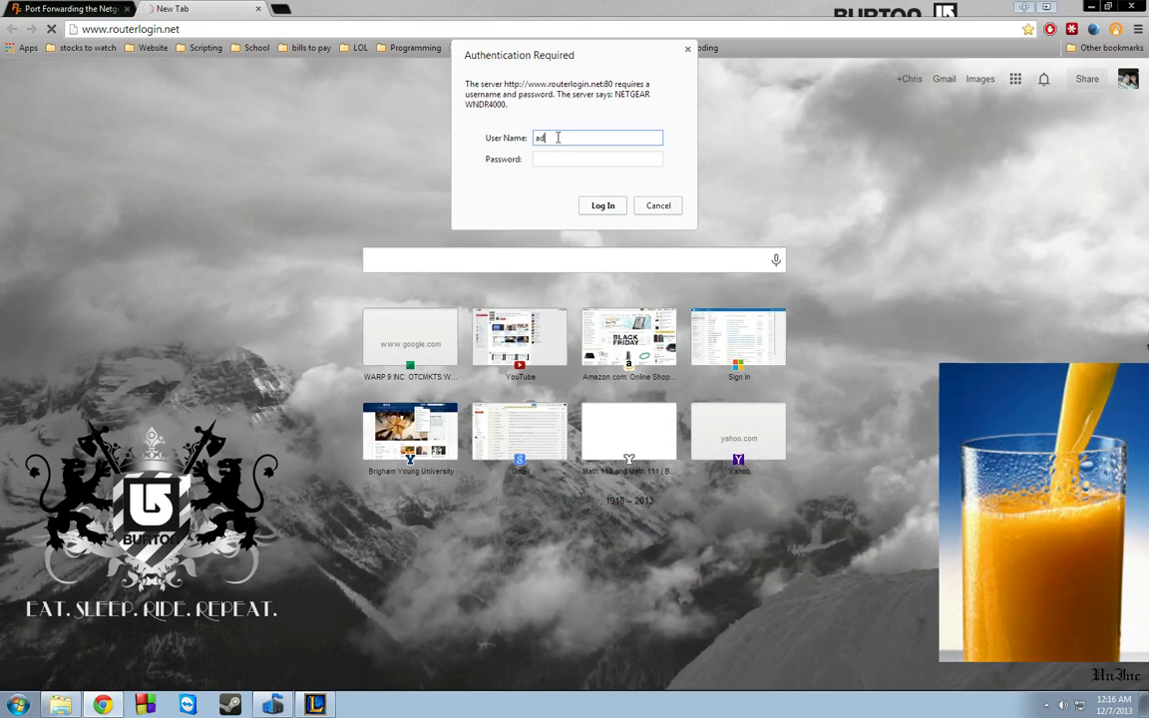
# - Enter user name admin, then cancel the sign-in prompt and close the NETGEAR tab
pyautogui.write('admin')
pyautogui.press('Tab')
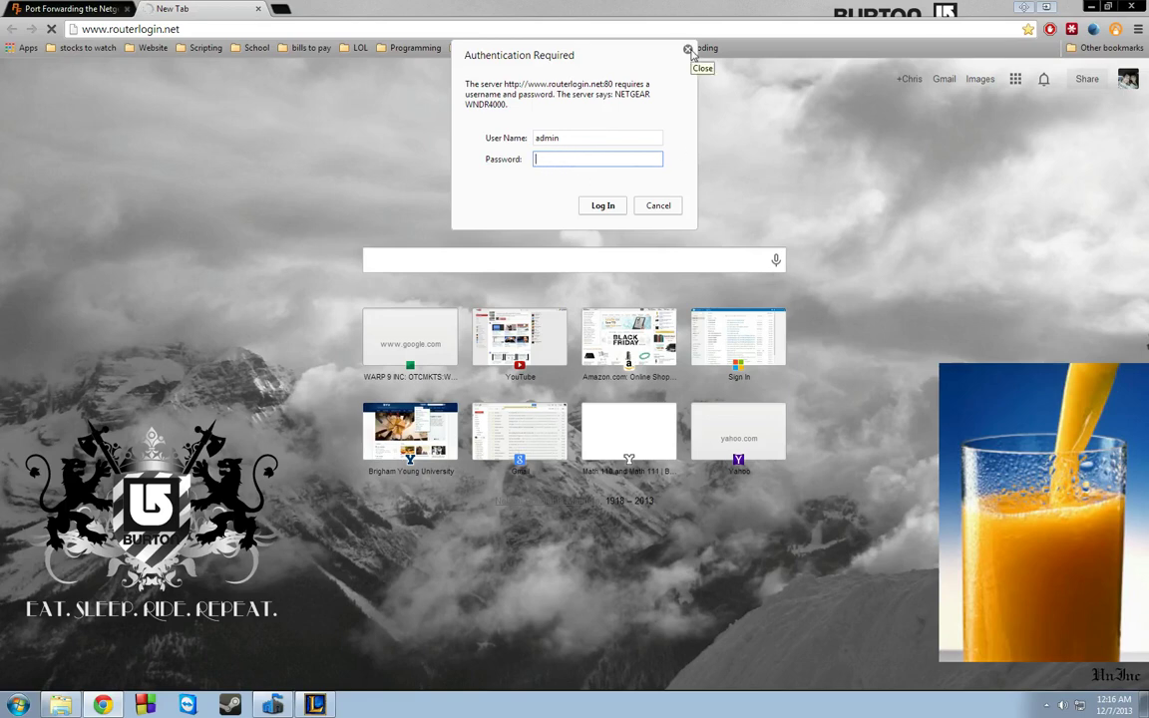
pyautogui.click(688, 50)
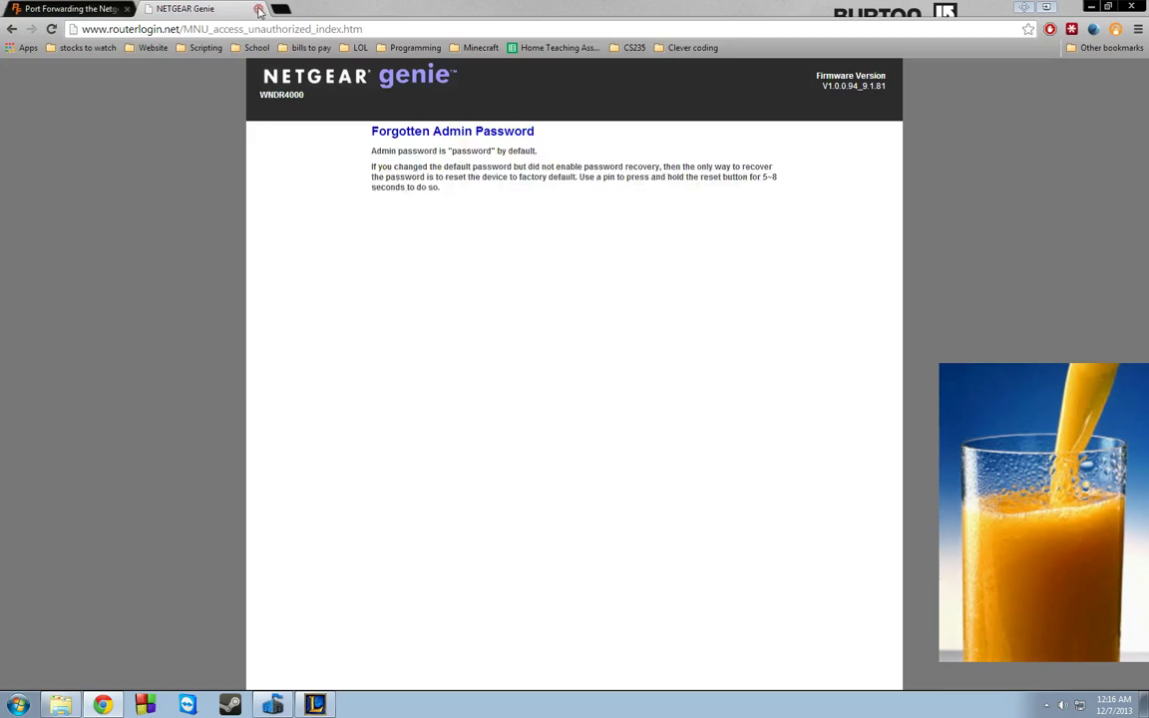
pyautogui.click(258, 9)
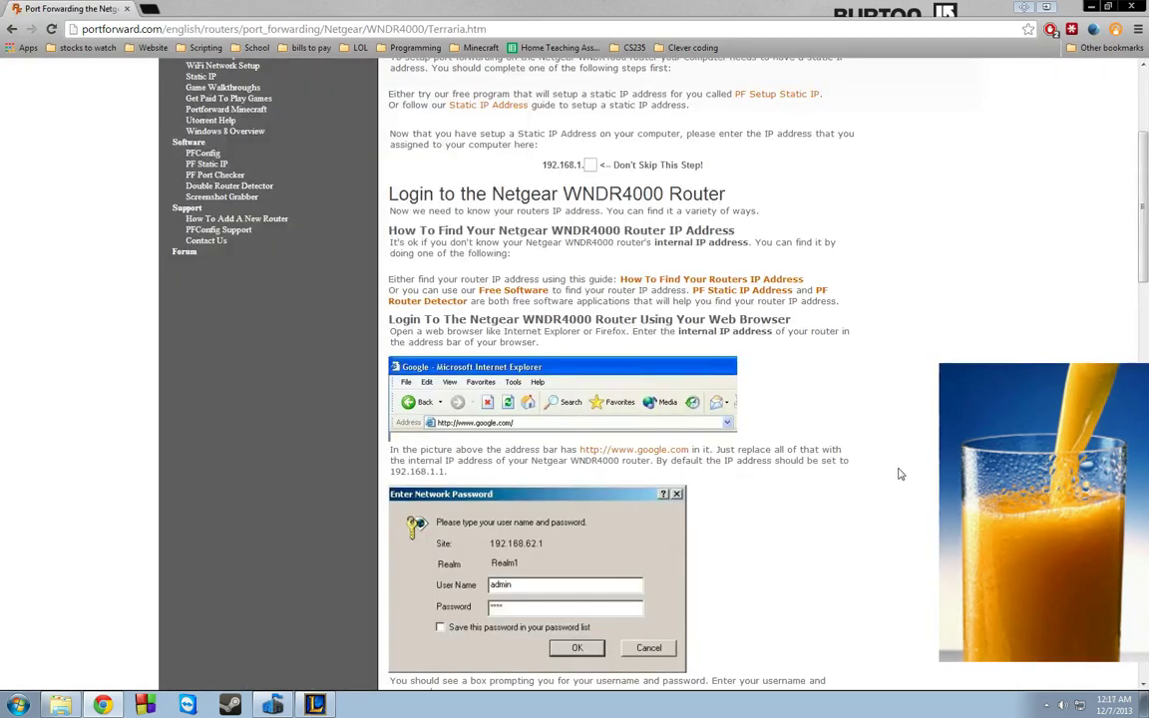
# - Scroll the Terraria guide past the default username and password to the port forwarding instructions
pyautogui.scroll(-2, 897, 474)
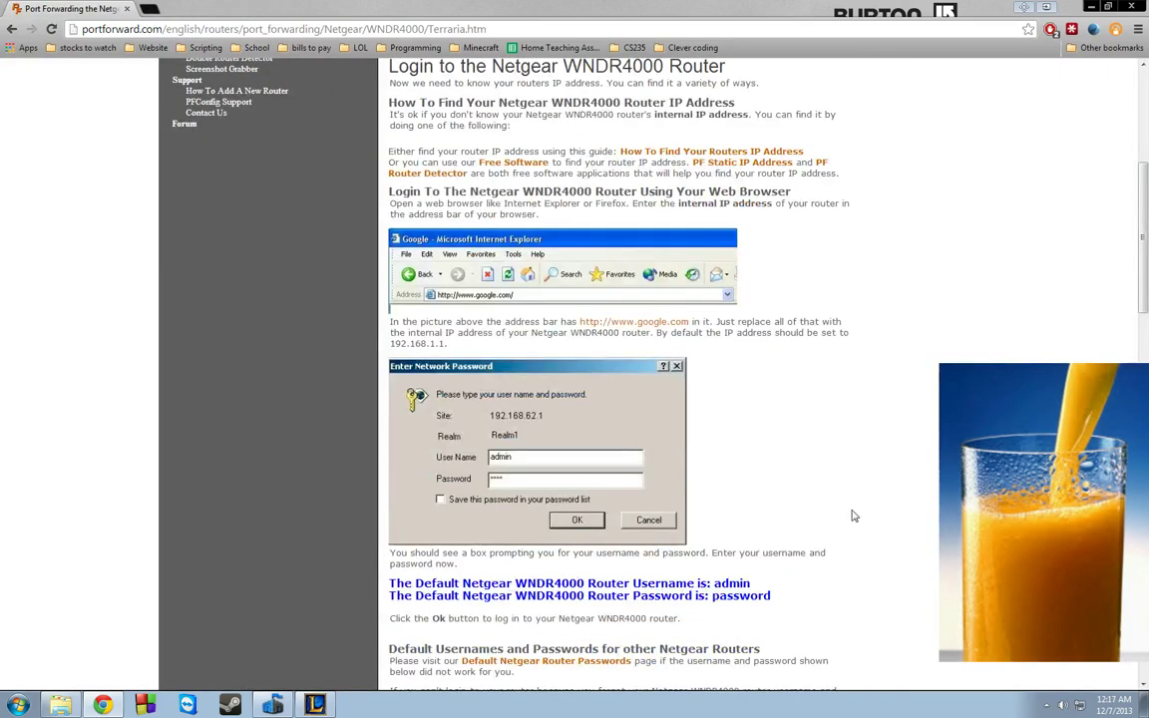
pyautogui.scroll(-1, 854, 515)
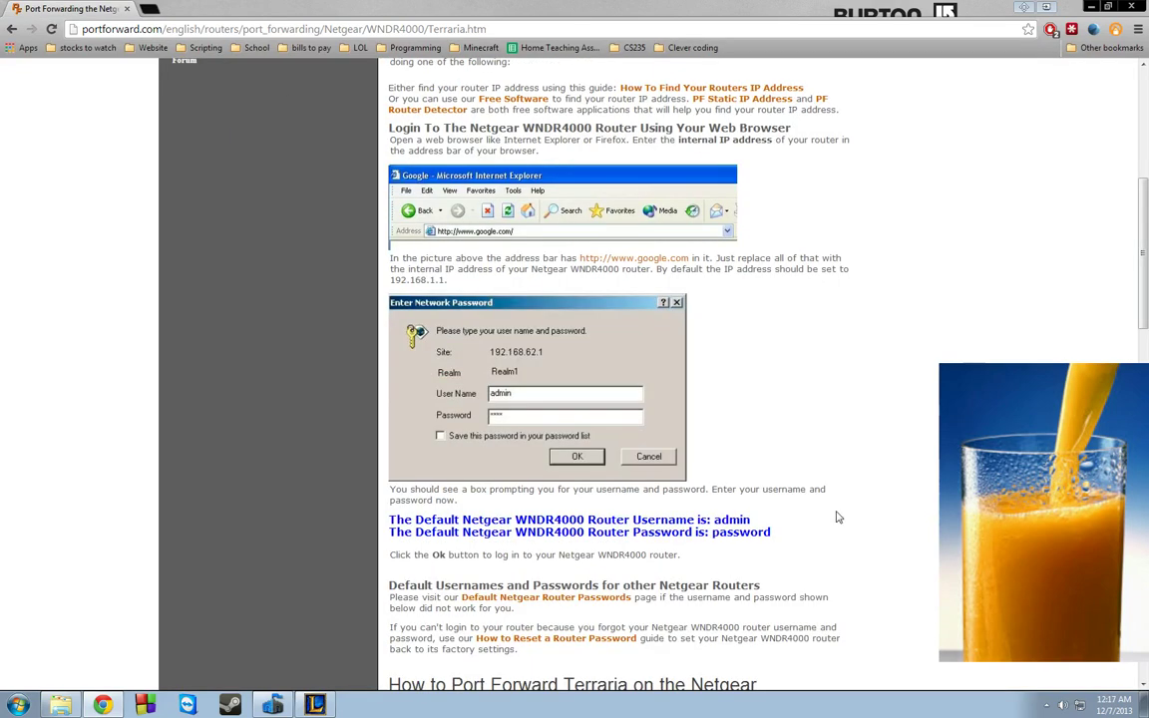
pyautogui.scroll(-1, 828, 520)
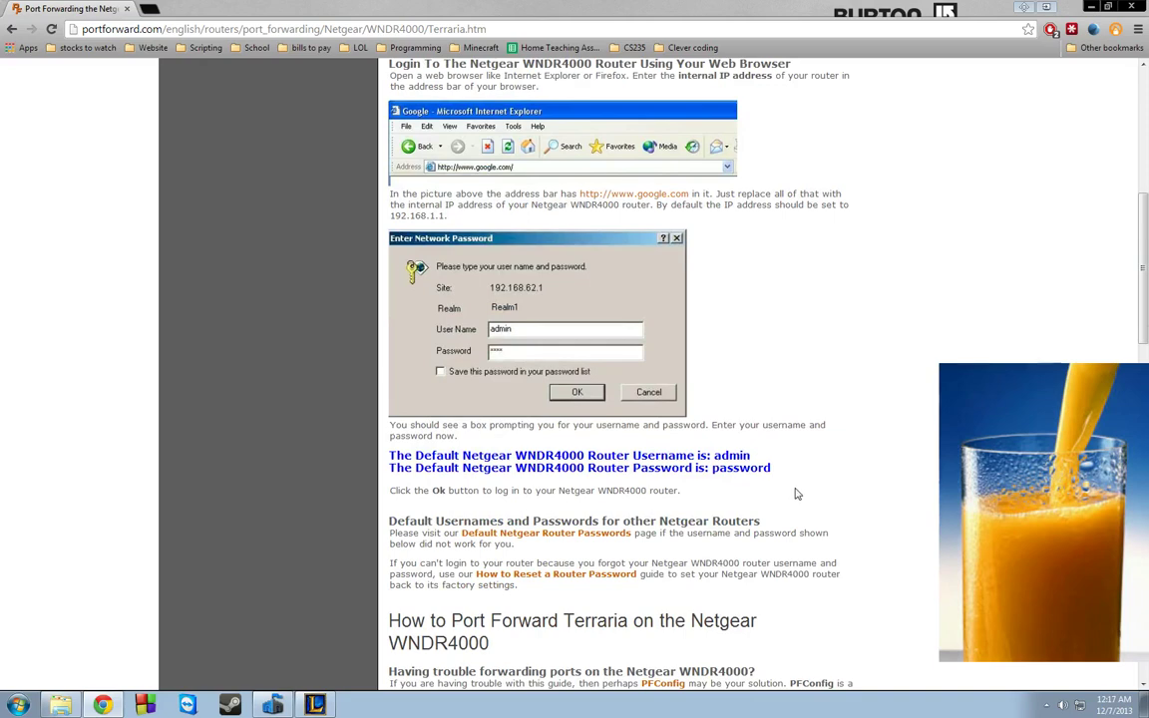
pyautogui.scroll(-3, 796, 494)
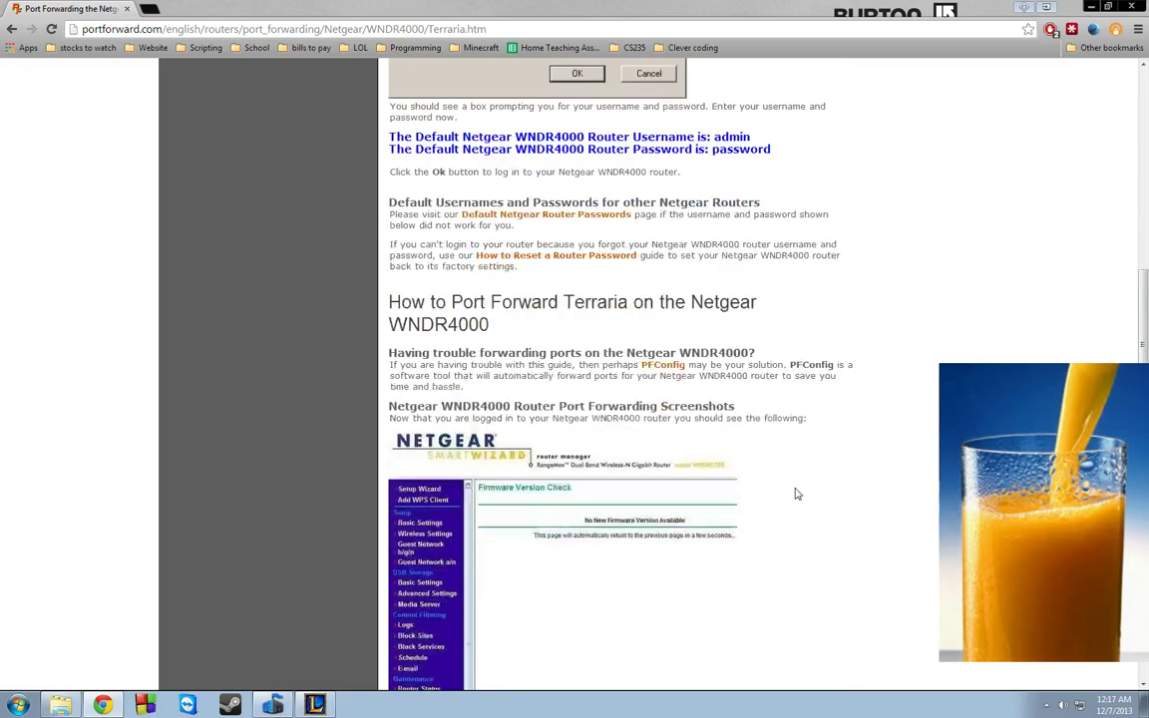
pyautogui.scroll(-2, 796, 494)
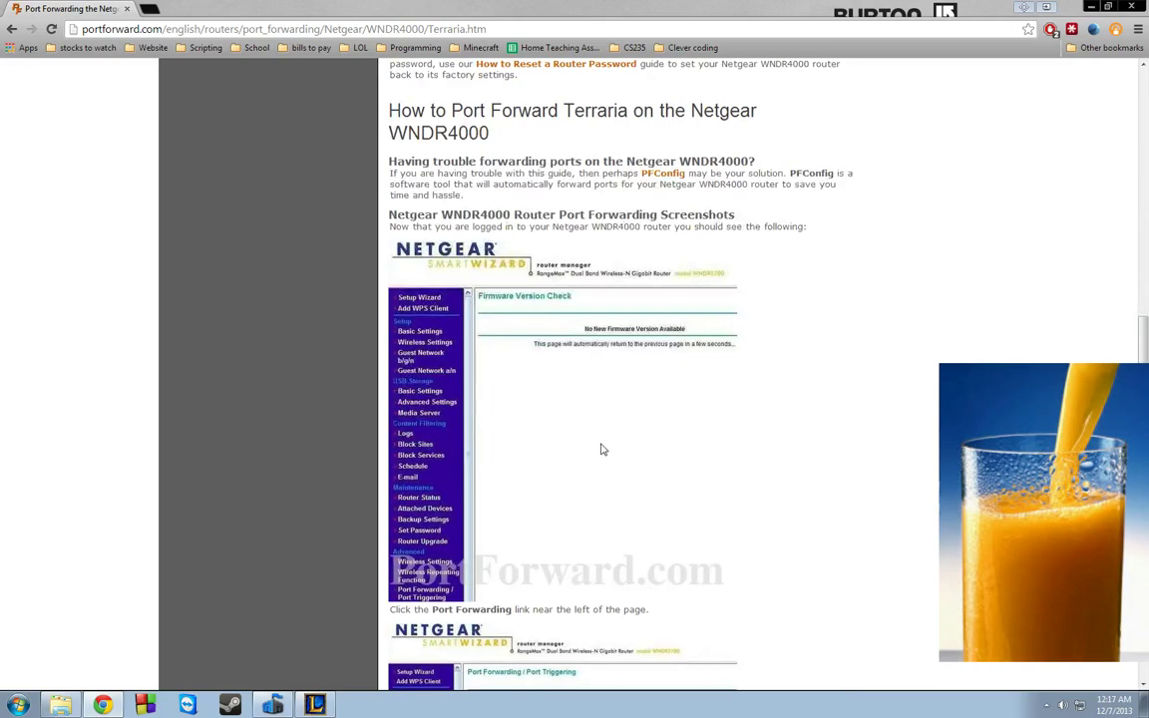
# - Scroll down to the Add Custom Service step and the Forward Ports 7777 TCP/UDP table
pyautogui.scroll(-1, 544, 397)
pyautogui.scroll(-3, 531, 402)
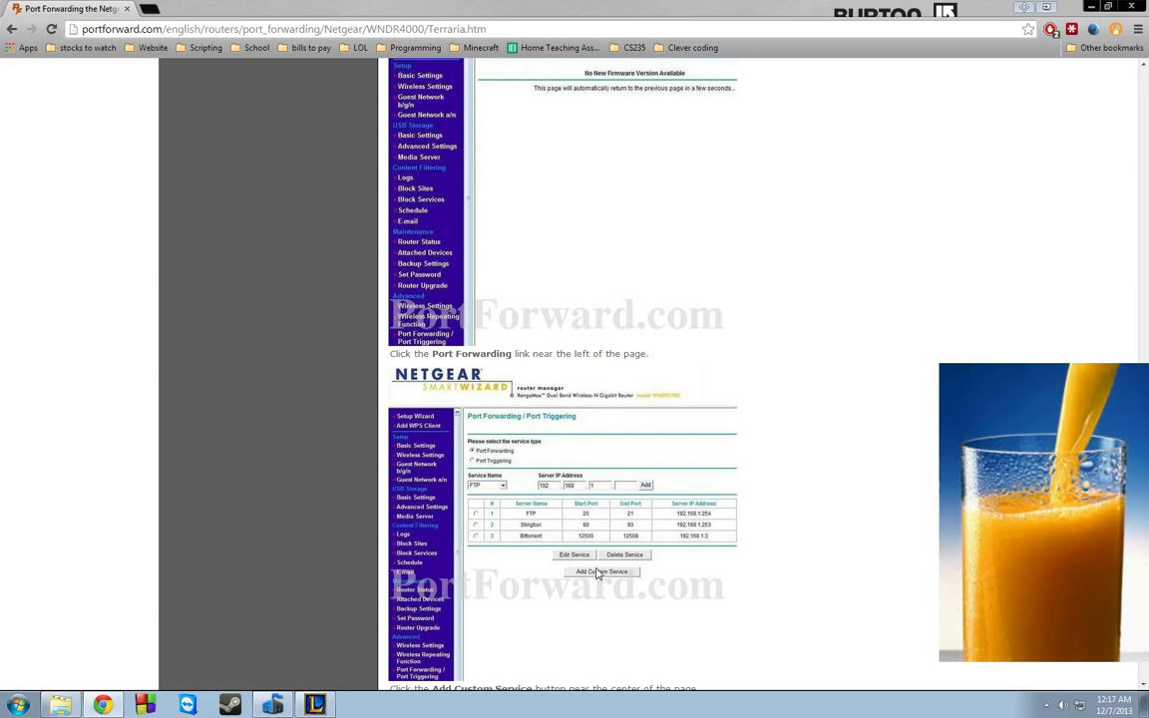
pyautogui.scroll(-2, 586, 573)
pyautogui.scroll(-1, 588, 571)
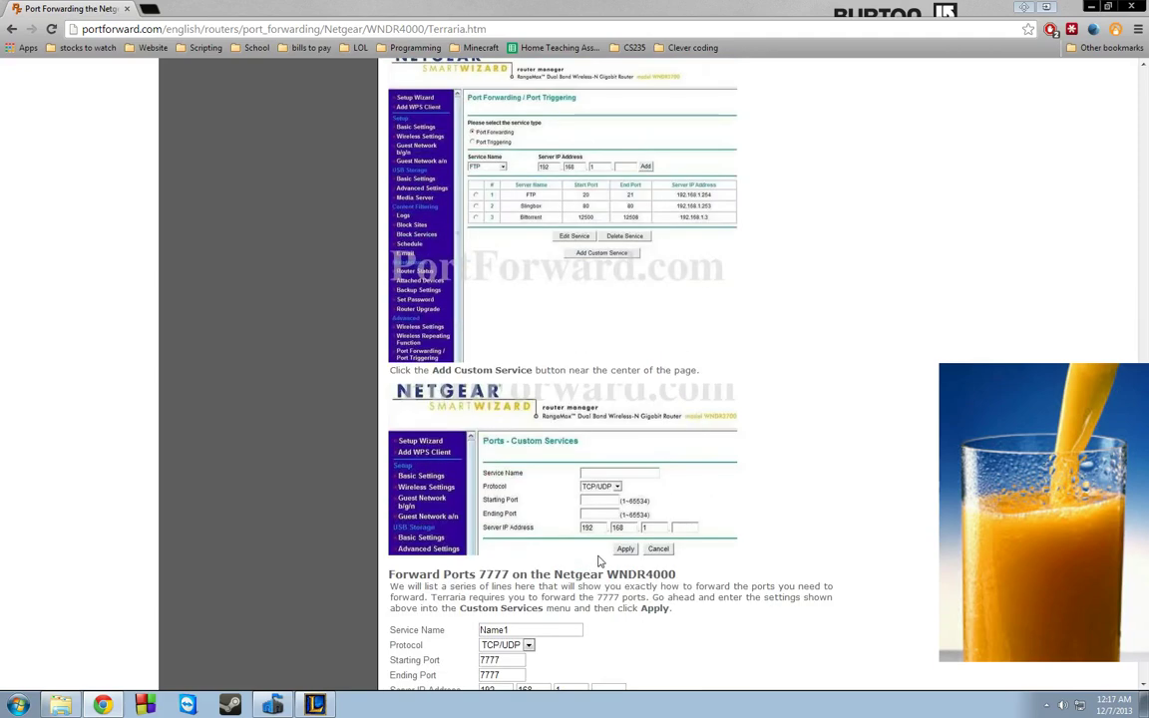
pyautogui.scroll(-1, 597, 559)
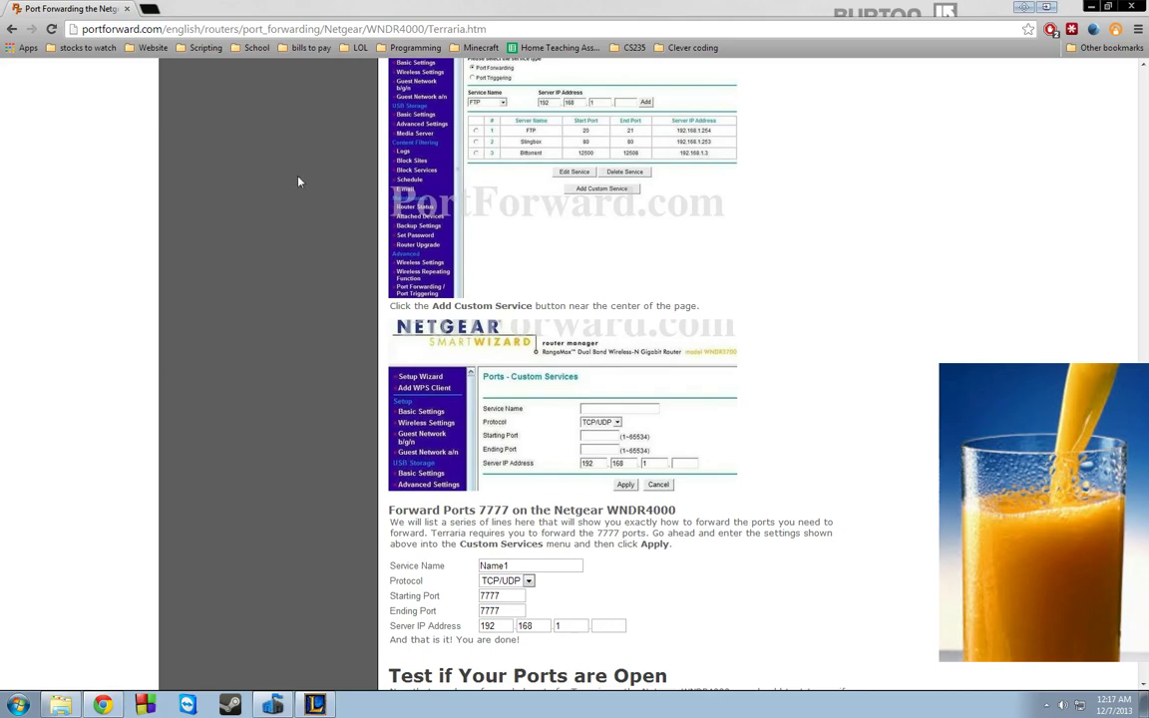
pyautogui.scroll(2, 491, 128)
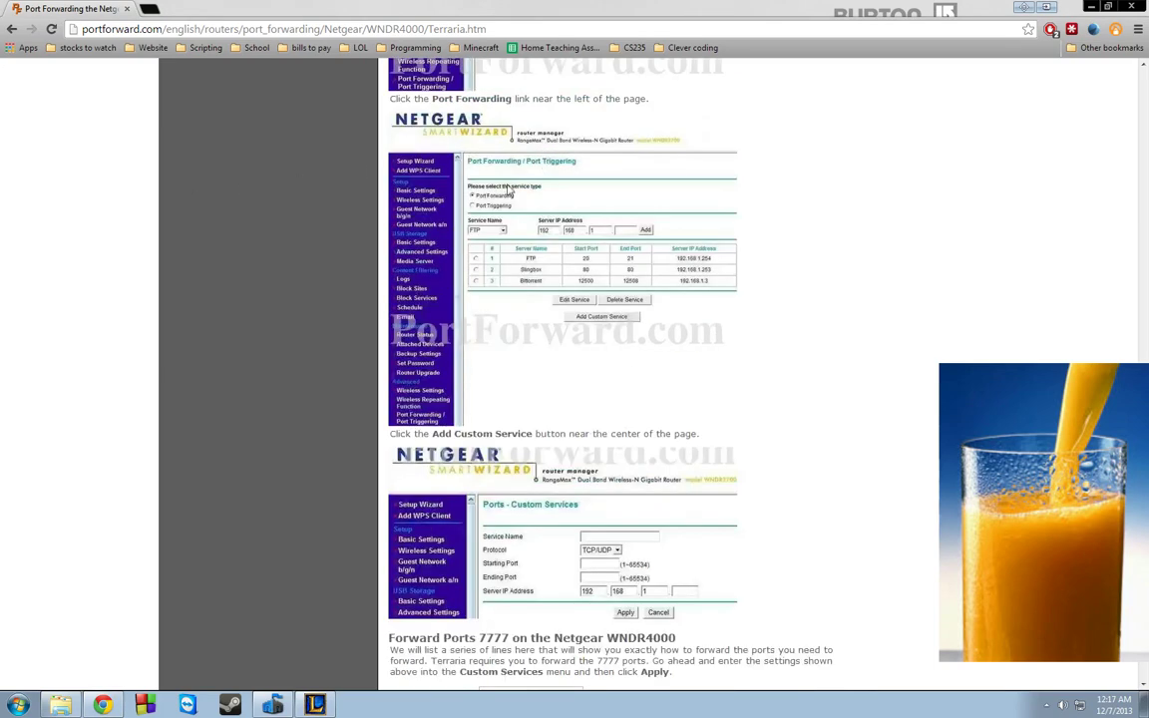
pyautogui.scroll(-2, 509, 189)
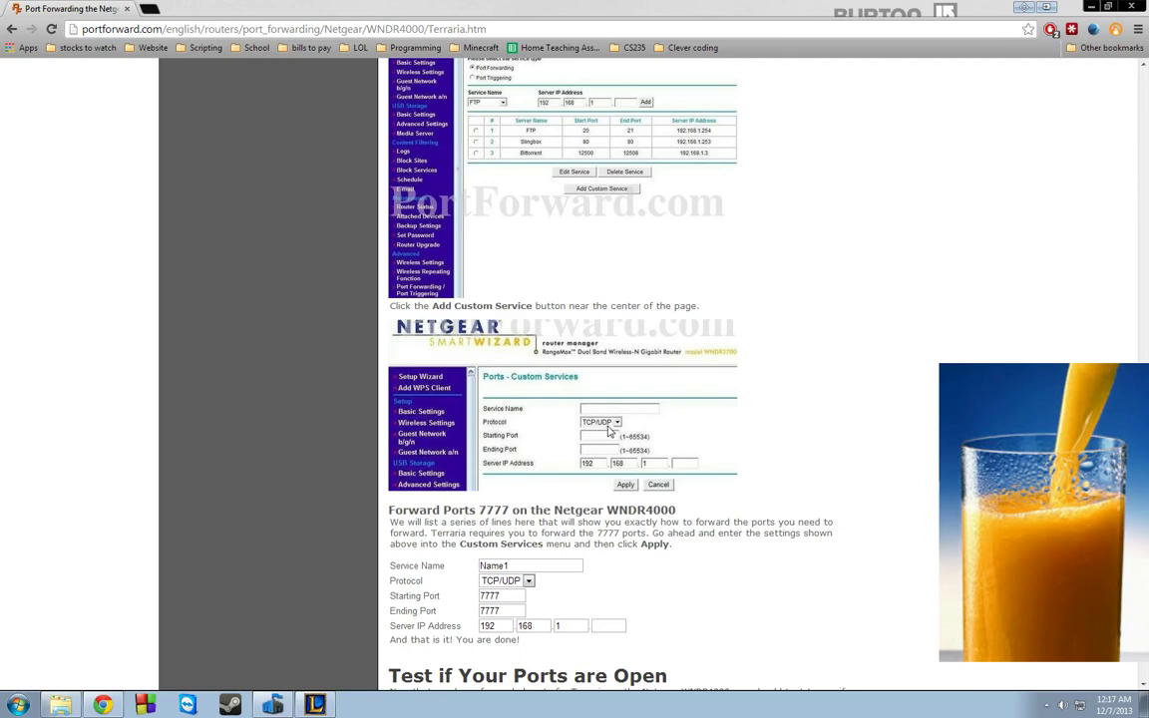
pyautogui.scroll(2, 703, 462)
pyautogui.scroll(-3, 703, 462)
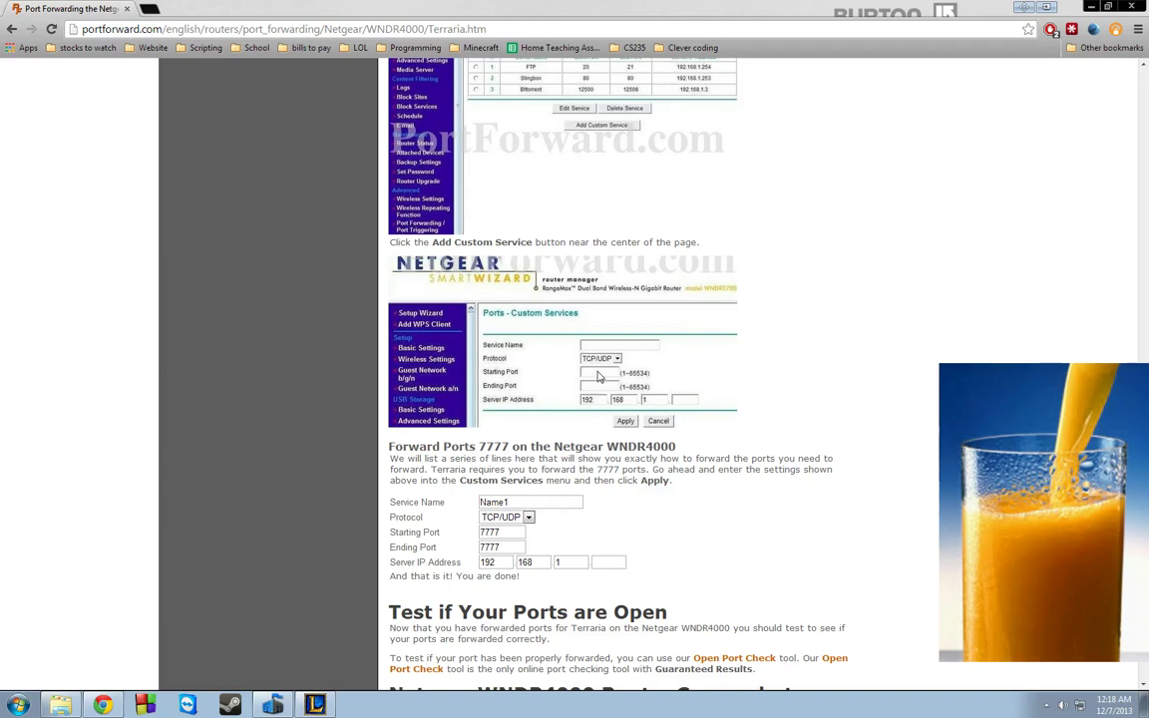
pyautogui.rightClick(413, 714)
pyautogui.click(688, 436)
pyautogui.scroll(-1, 594, 439)
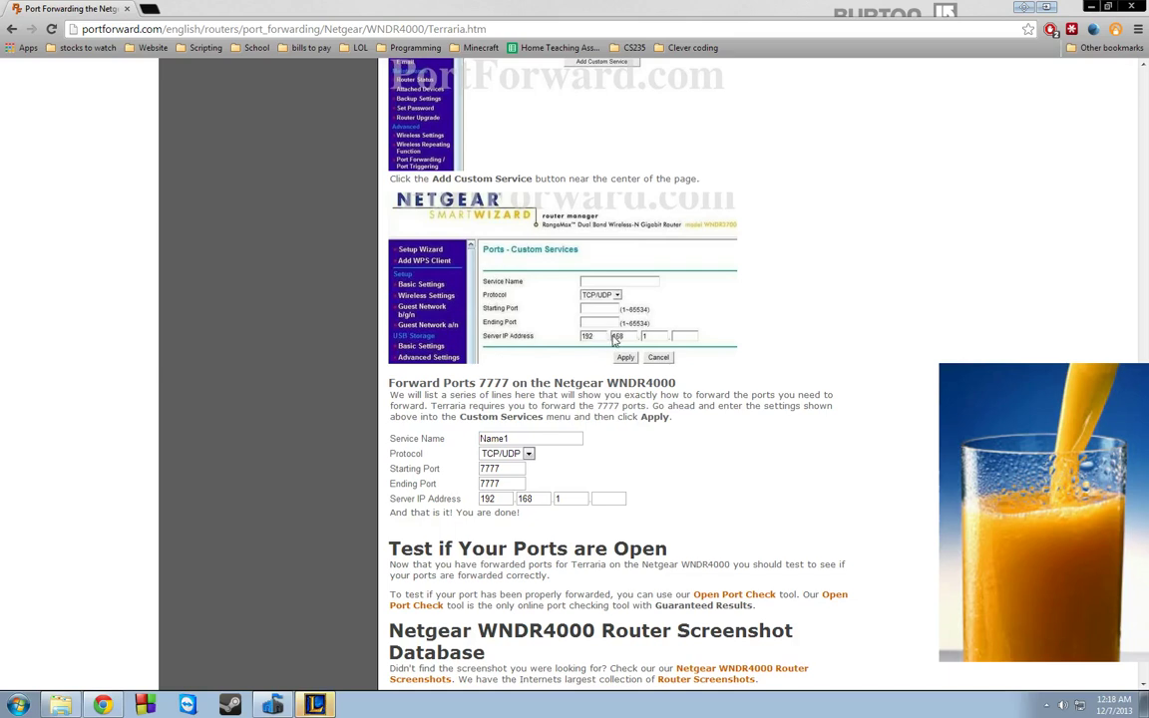
pyautogui.press('super')
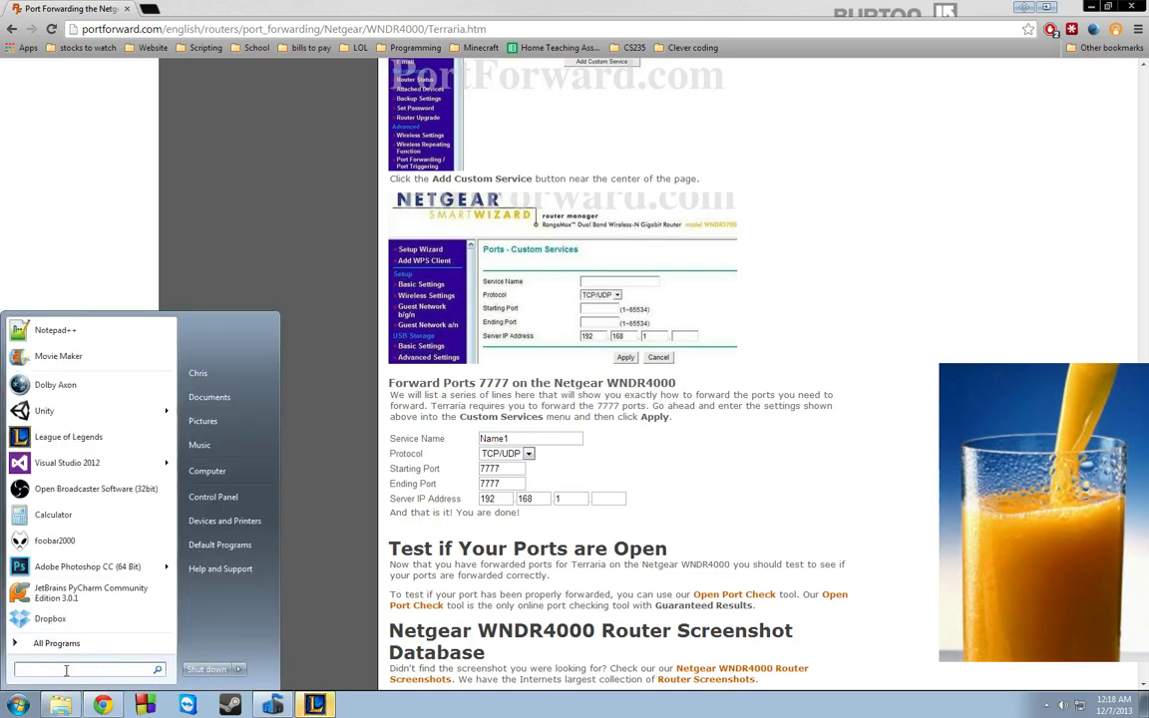
pyautogui.write('cmd')
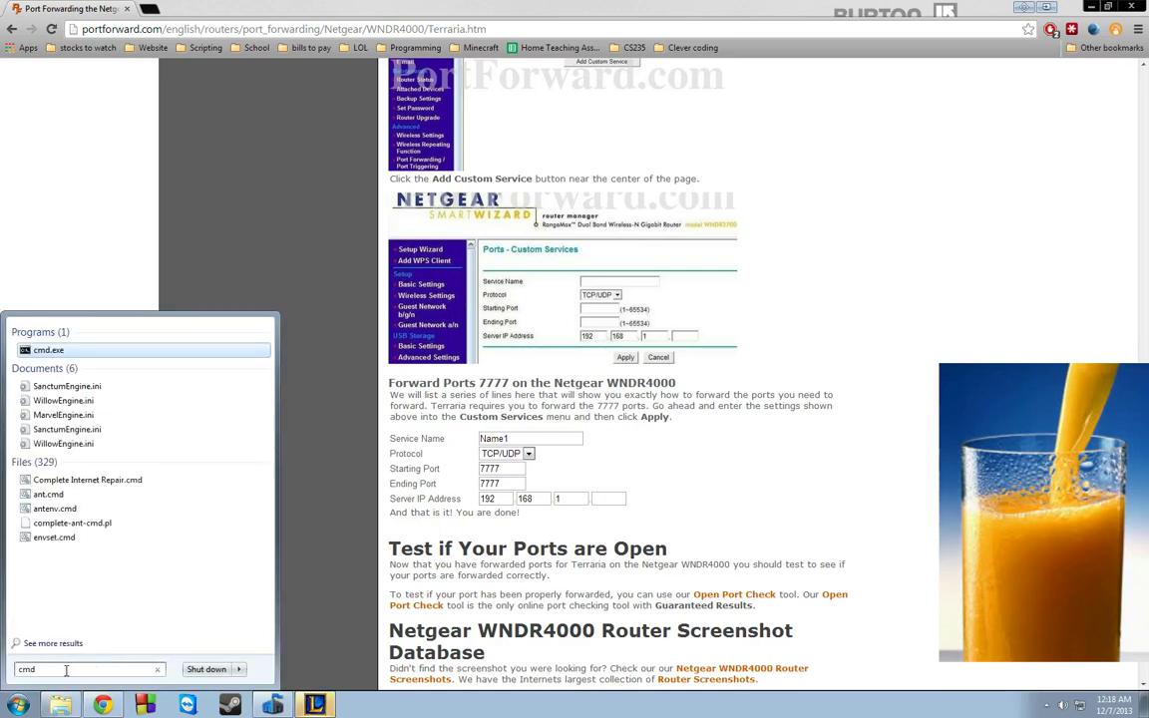
pyautogui.hotkey('ctrl', 'shift', 'Return')
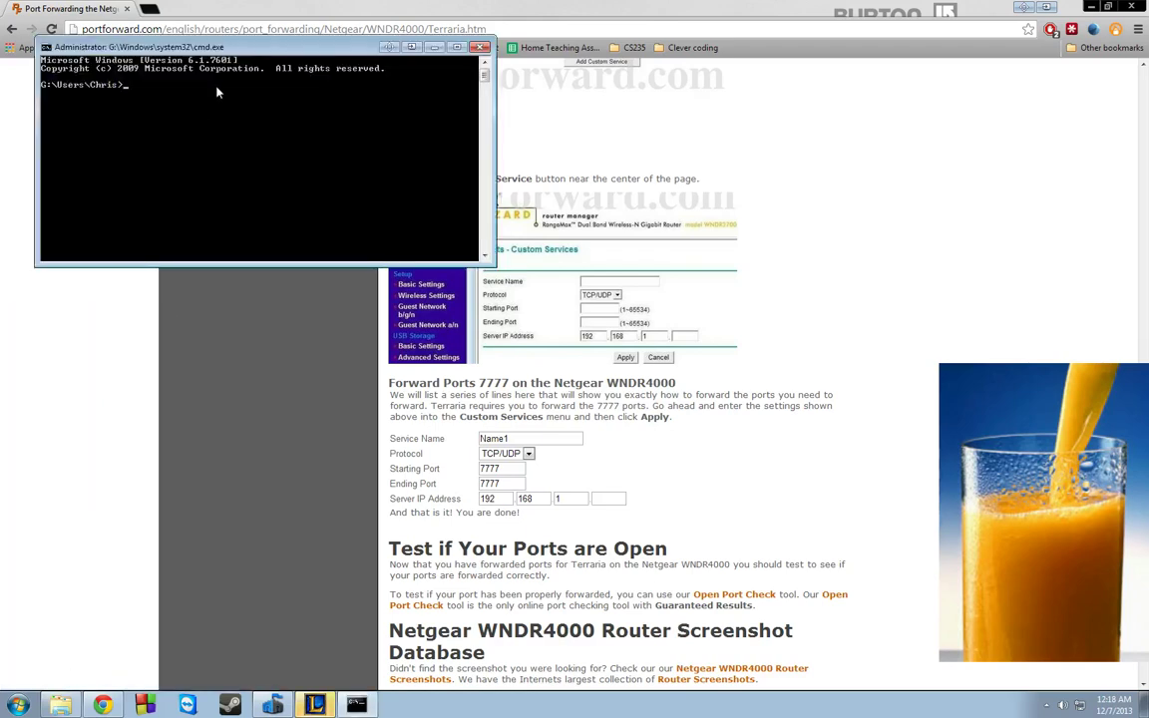
pyautogui.moveTo(194, 48); pyautogui.dragTo(352, 227)
pyautogui.write('i')
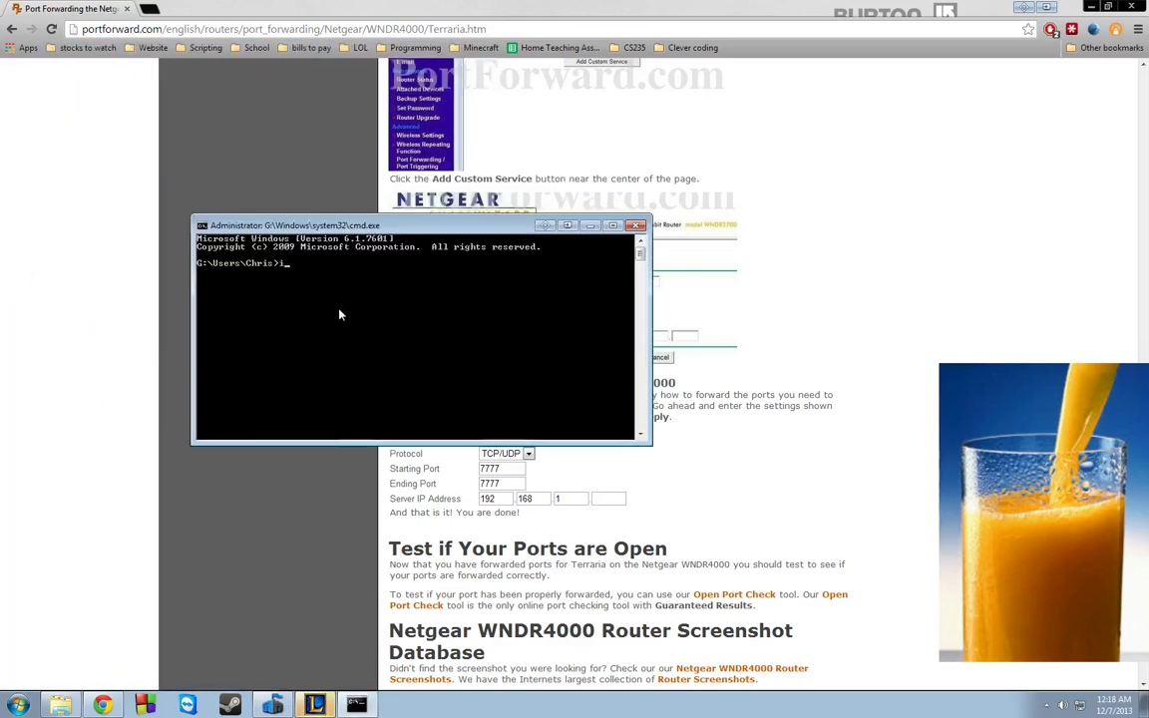
pyautogui.write('pconfig/all')
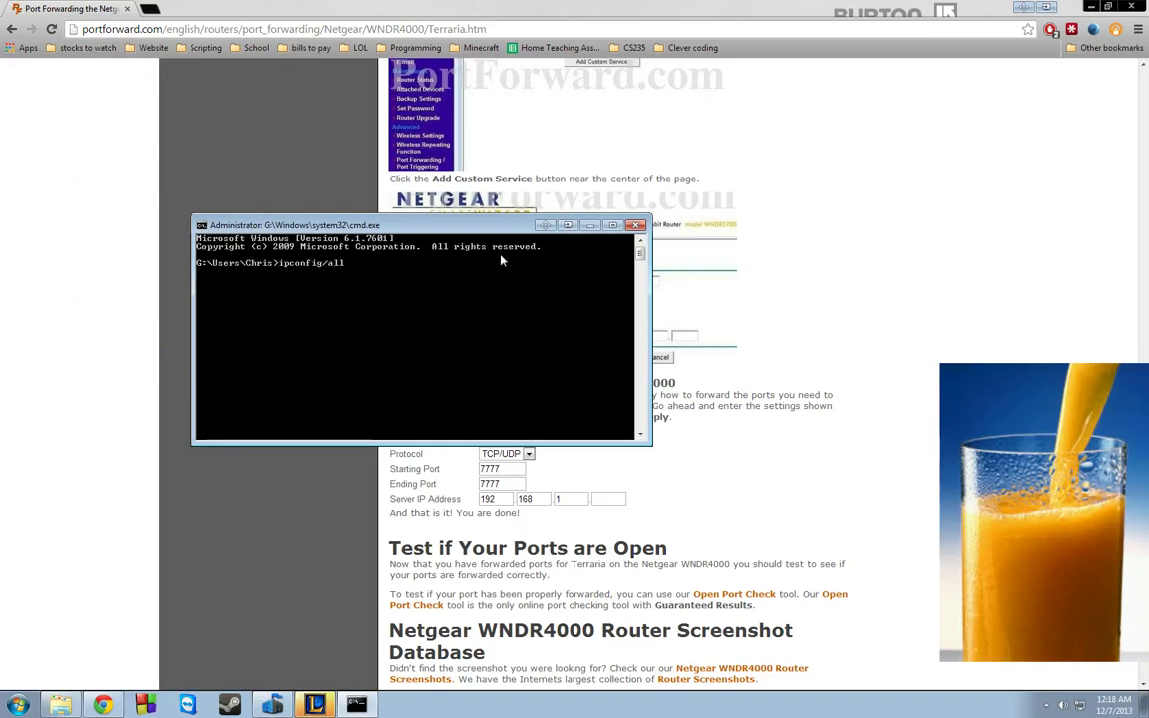
pyautogui.press('BackSpace')
pyautogui.press('BackSpace')
pyautogui.press('BackSpace')
pyautogui.press('BackSpace')
pyautogui.press('BackSpace')
pyautogui.press('BackSpace')
pyautogui.press('BackSpace')
pyautogui.press('BackSpace')
pyautogui.press('BackSpace')
pyautogui.press('BackSpace')
pyautogui.press('BackSpace')
pyautogui.press('BackSpace')
pyautogui.click(638, 227)
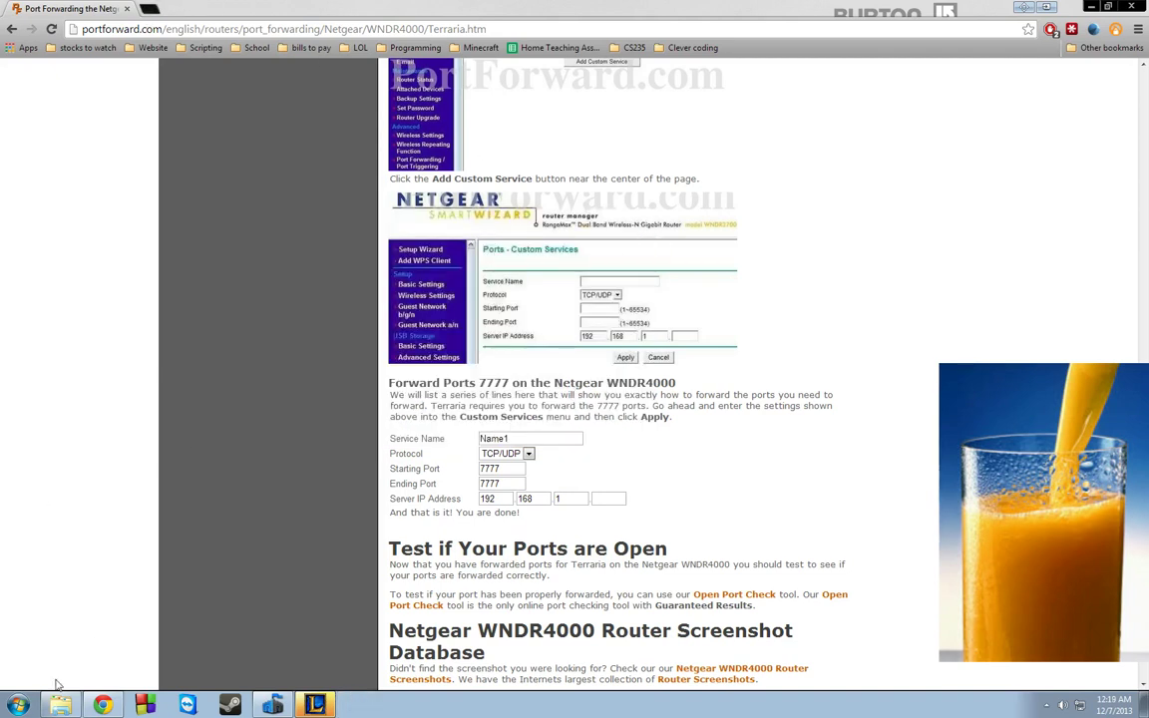
pyautogui.click(18, 705)
pyautogui.write('cmd')
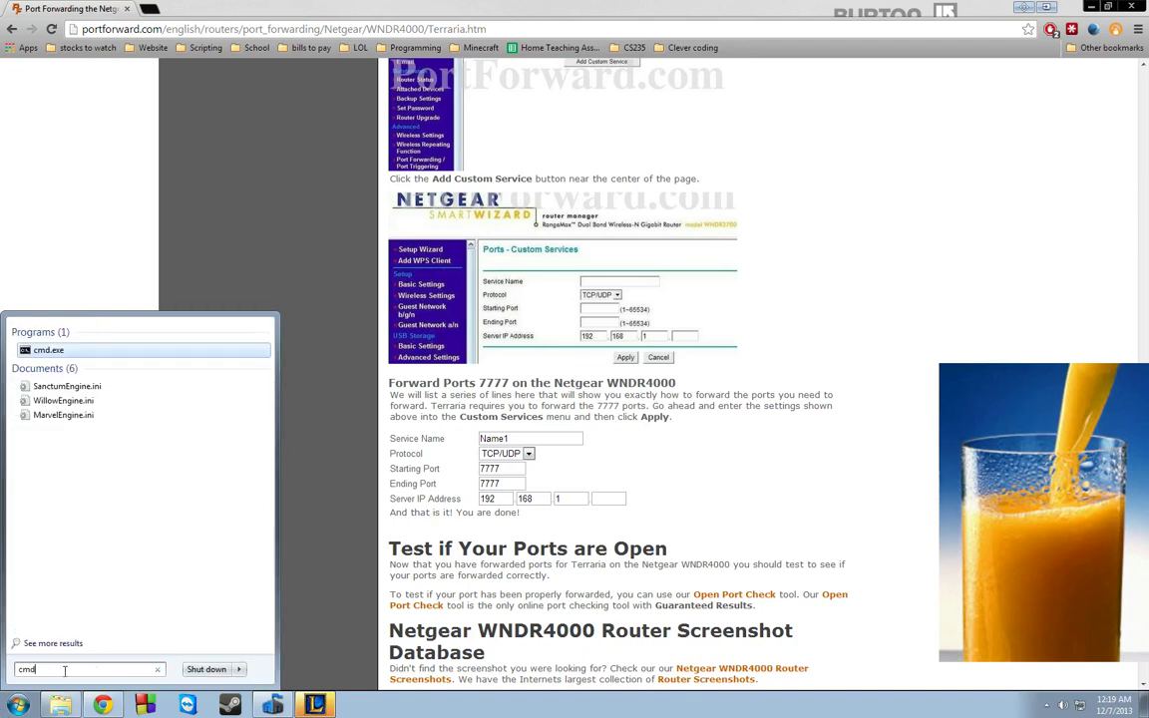
pyautogui.click(38, 351)
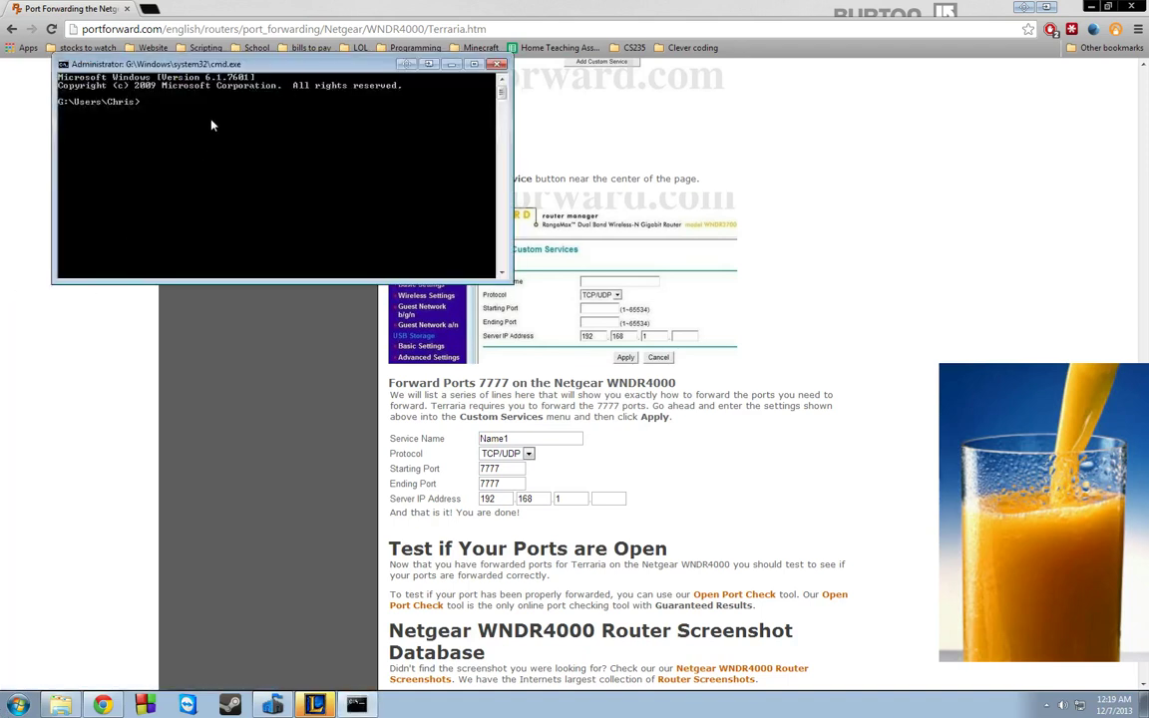
pyautogui.hotkey('alt', 'F4')
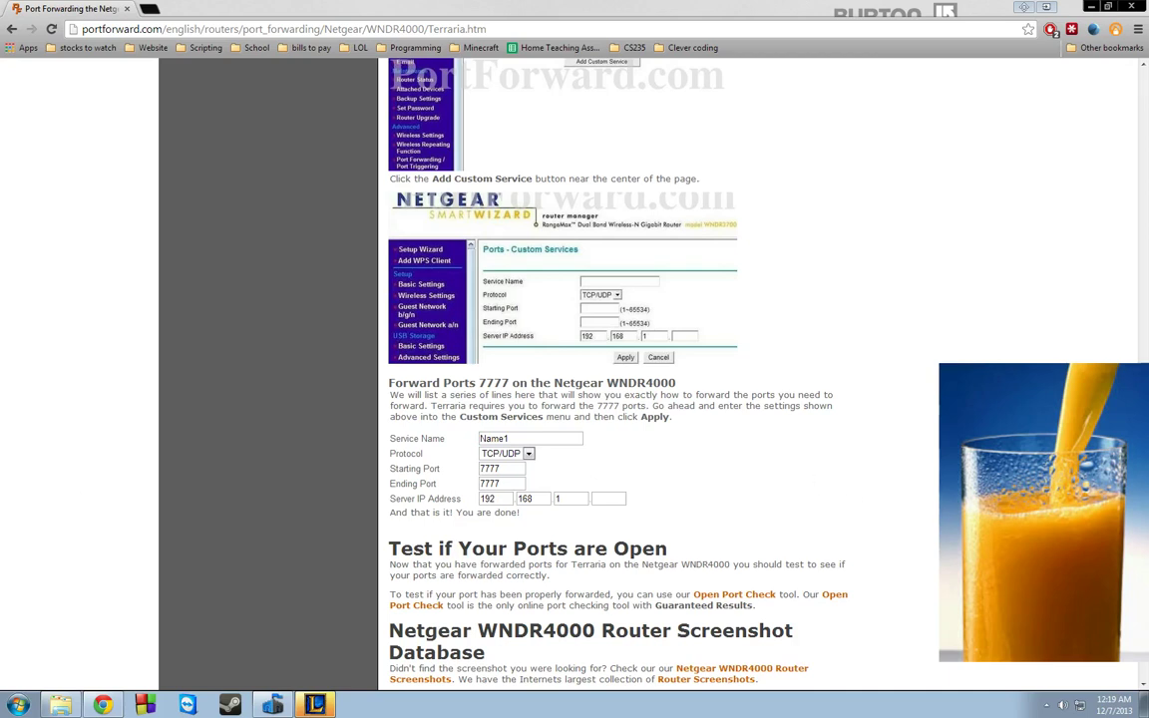
# - Scroll around the Forward Ports 7777 settings and the Test if Your Ports are Open section
pyautogui.scroll(2, 672, 526)
pyautogui.scroll(-3, 668, 524)
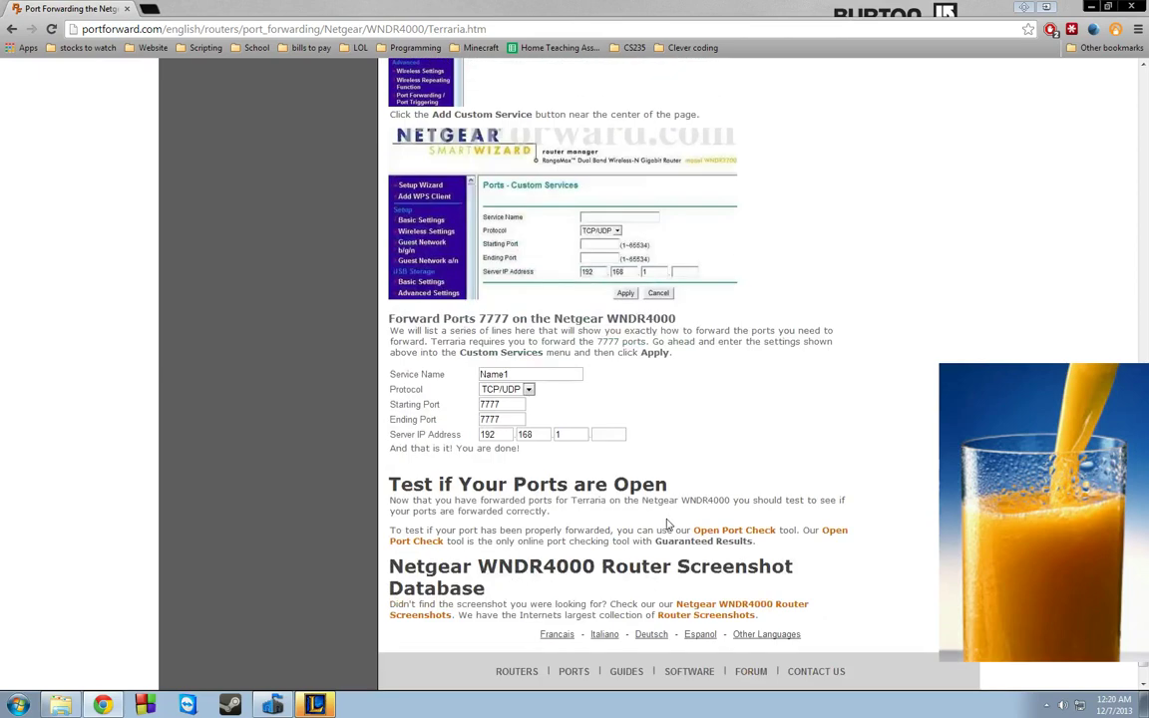